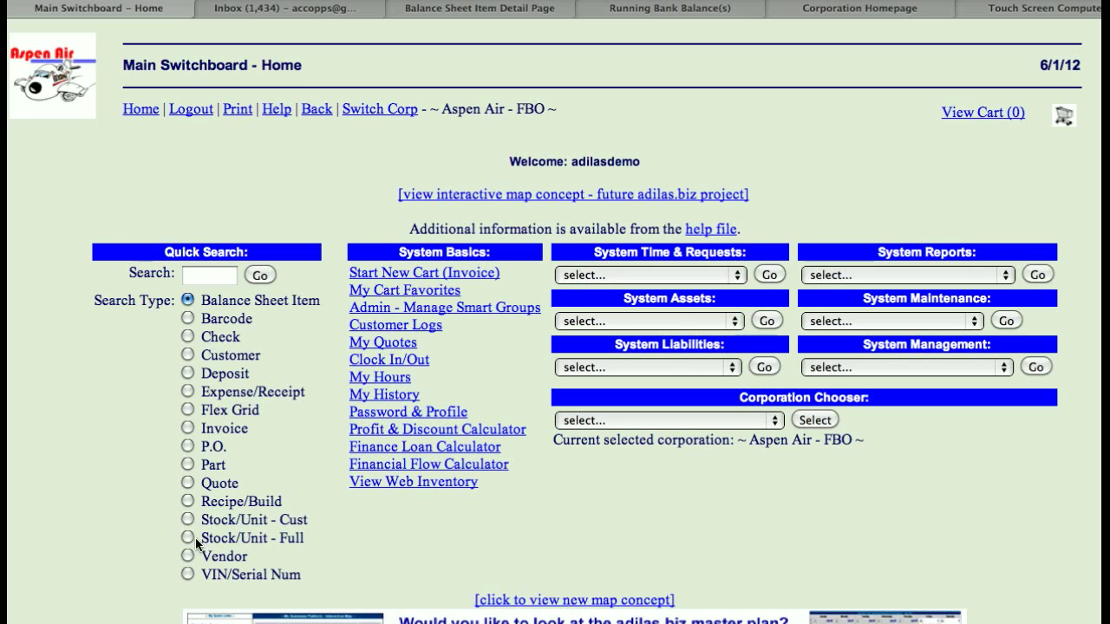
- Run a quick search for "new" with the search type Stock/Unit - Full
click(193, 282)
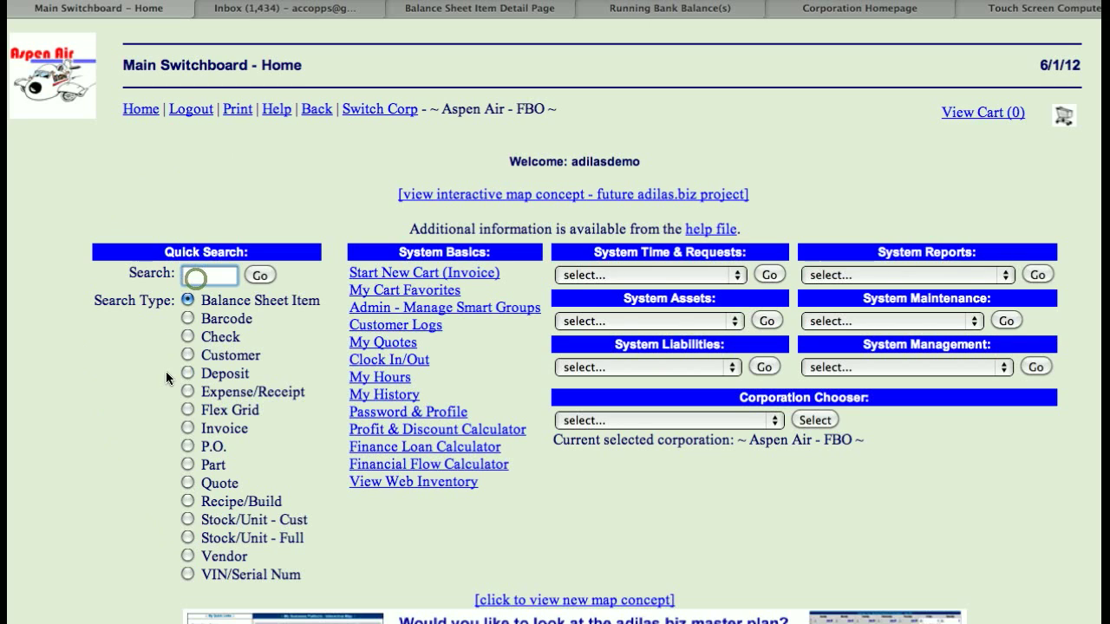
text(new)
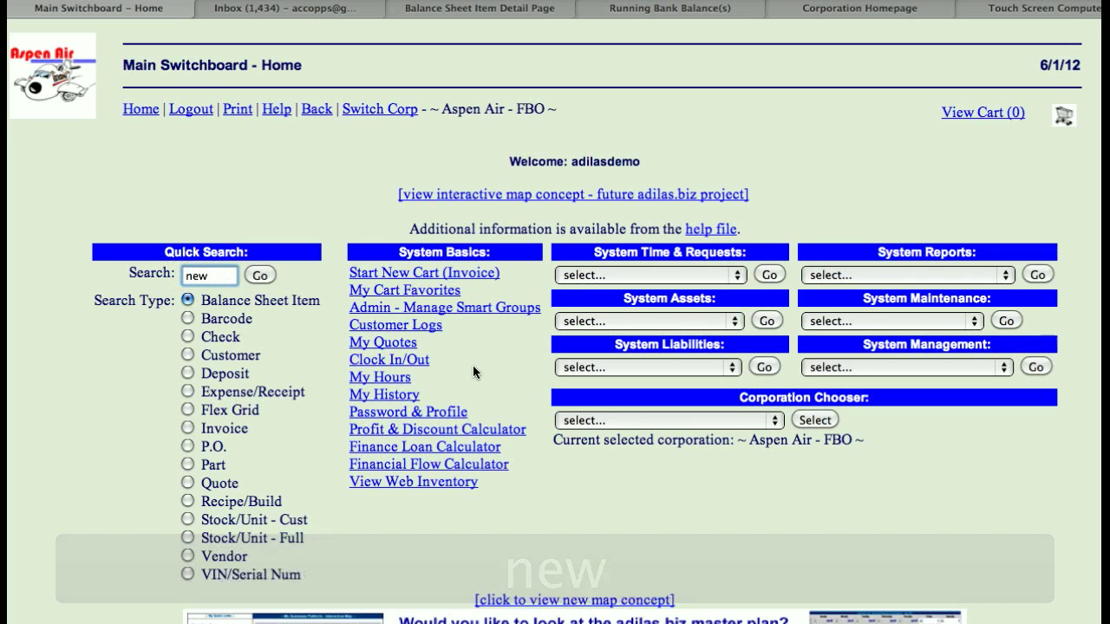
click(675, 321)
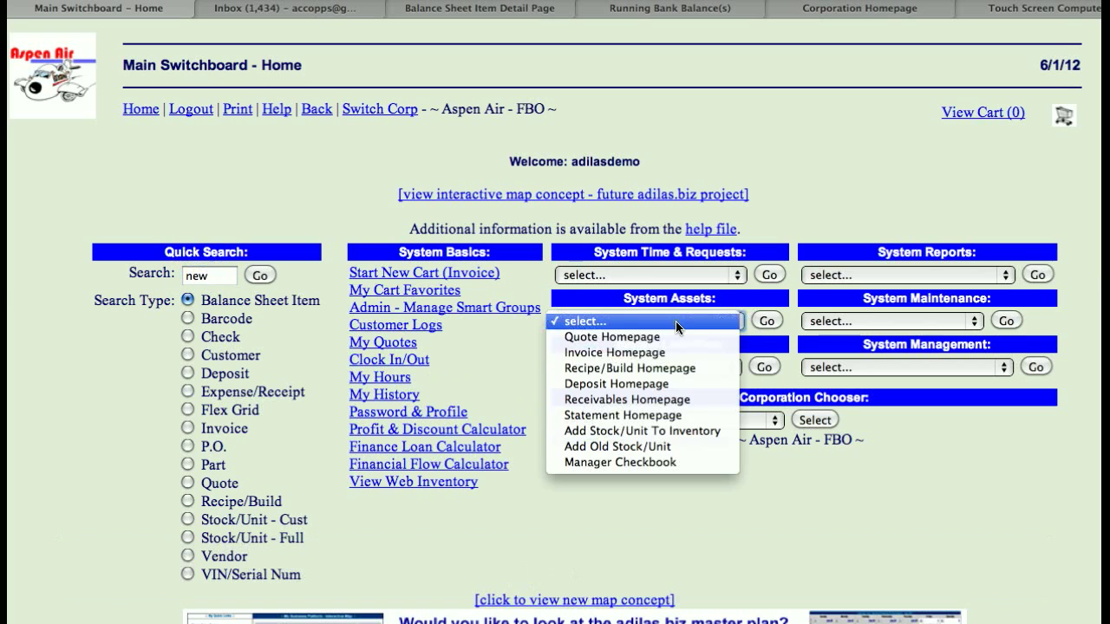
click(667, 447)
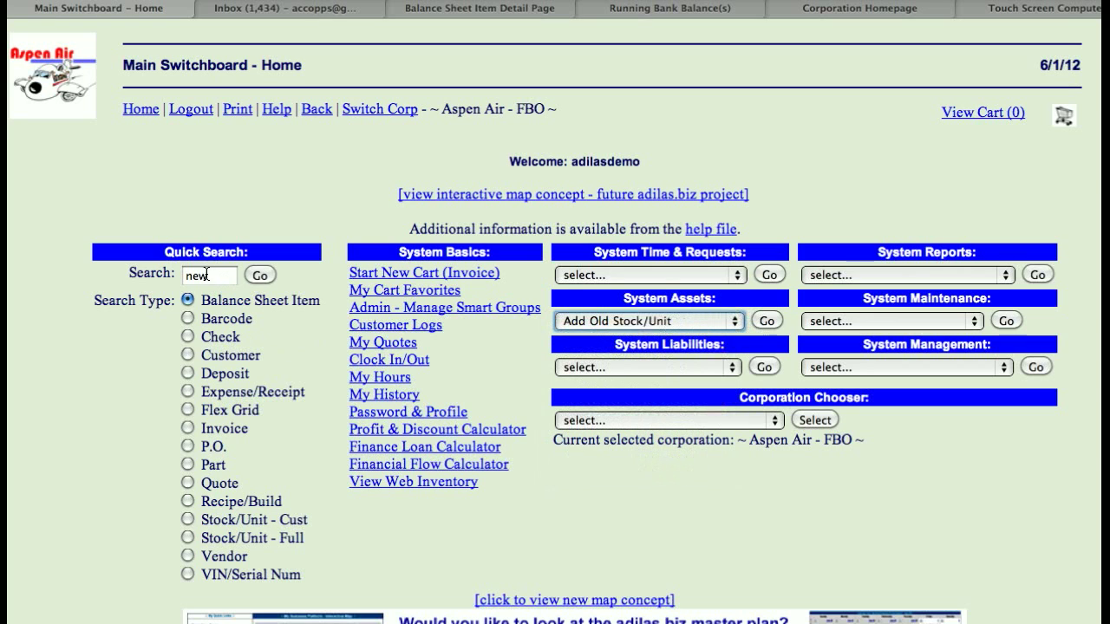
click(187, 538)
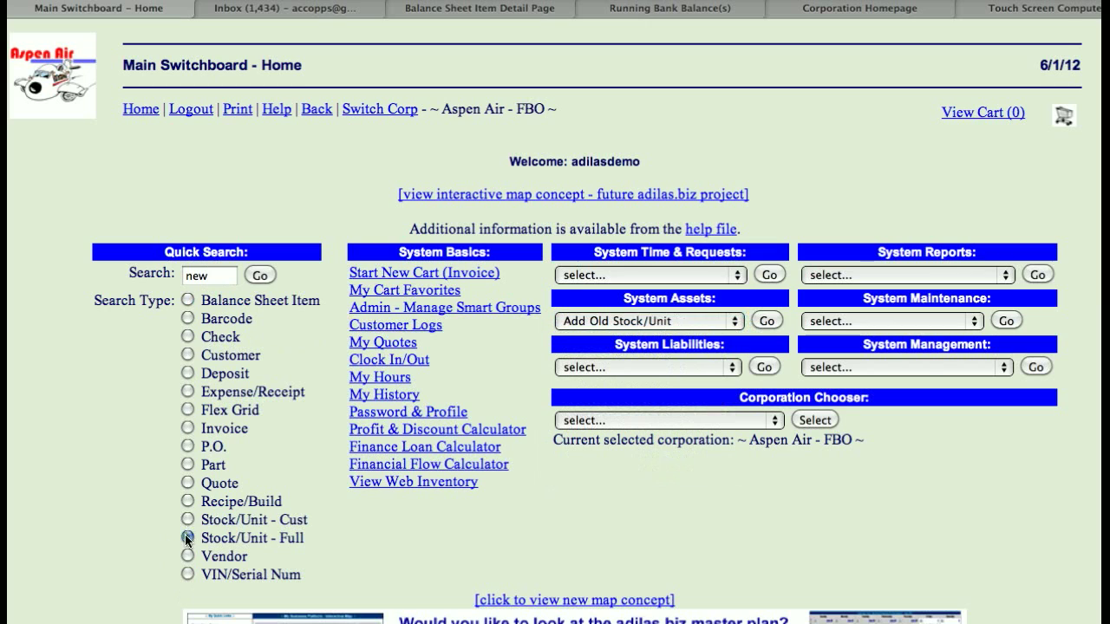
click(259, 274)
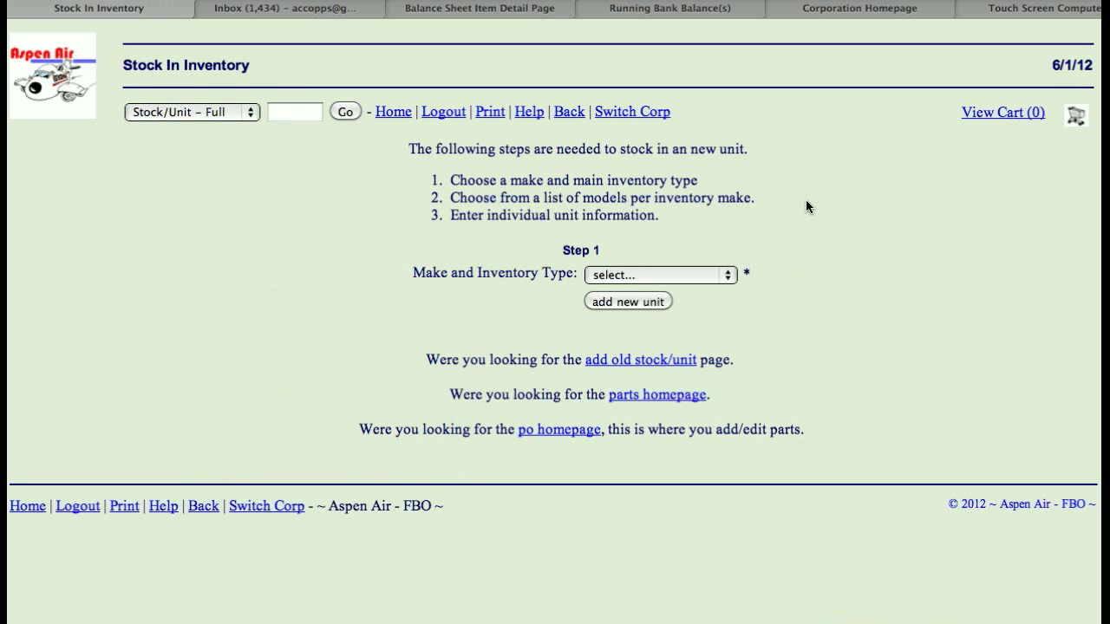
- Start a new inventory unit with make Cessna and model T182T
click(655, 274)
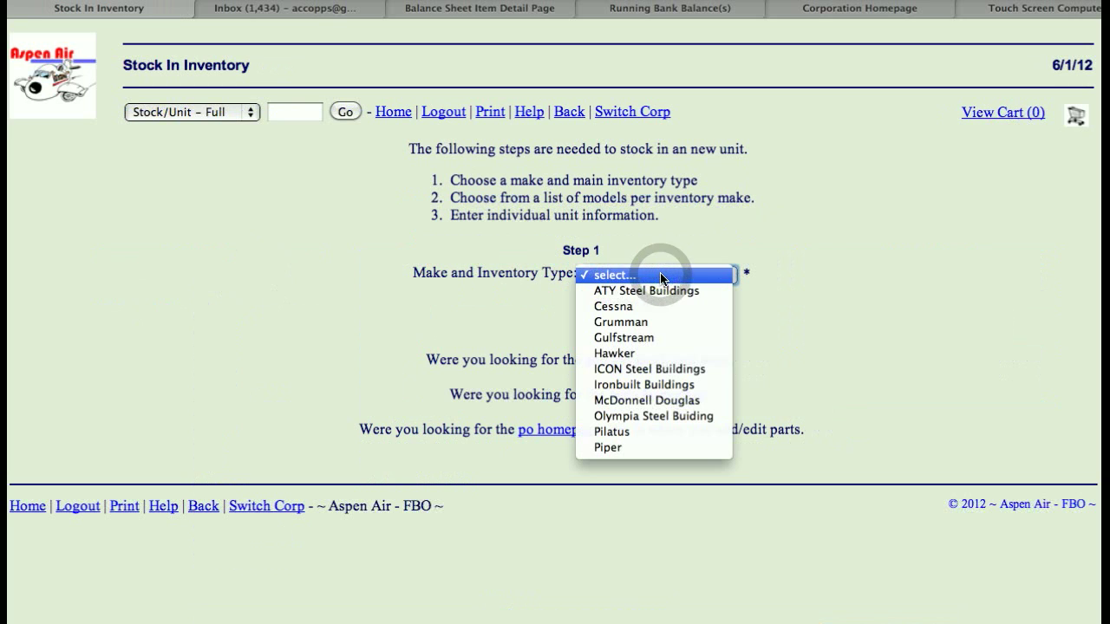
click(623, 307)
click(627, 302)
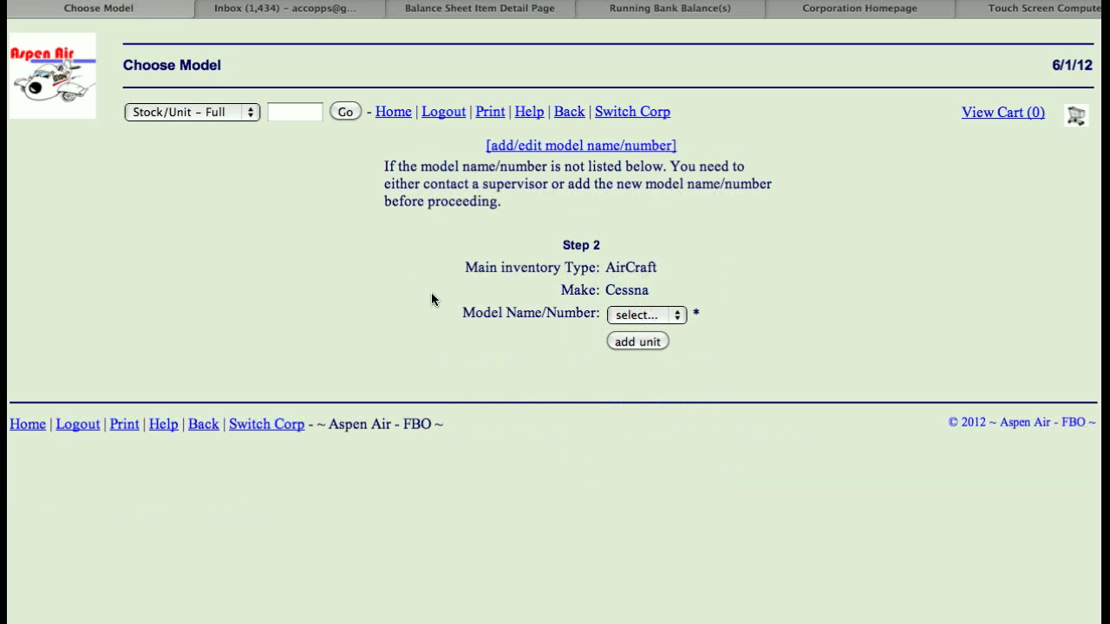
click(655, 316)
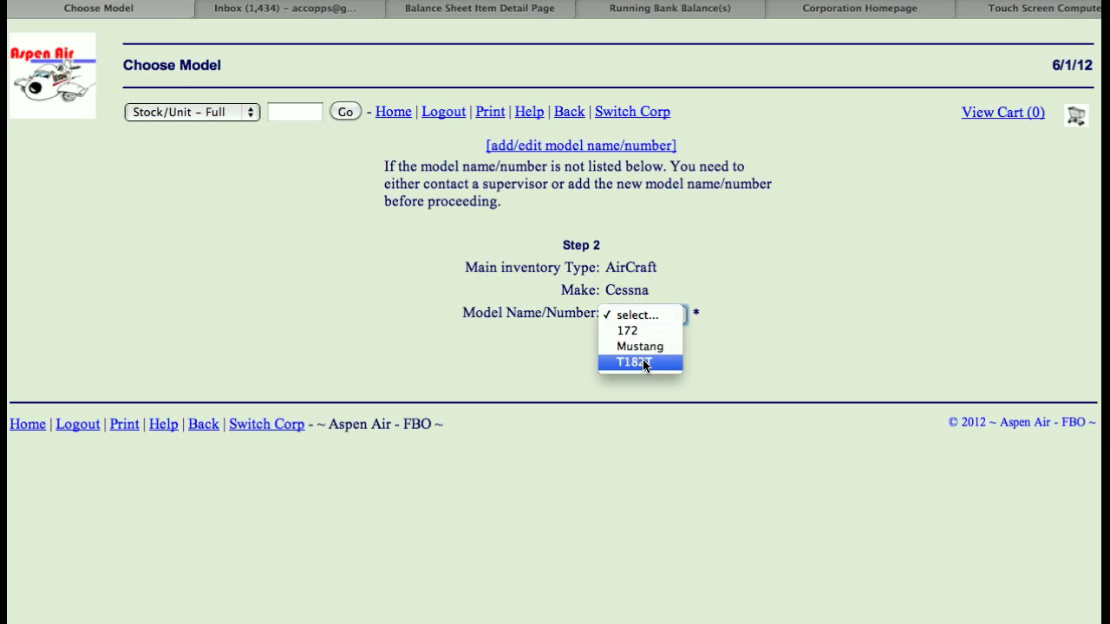
click(644, 364)
click(646, 341)
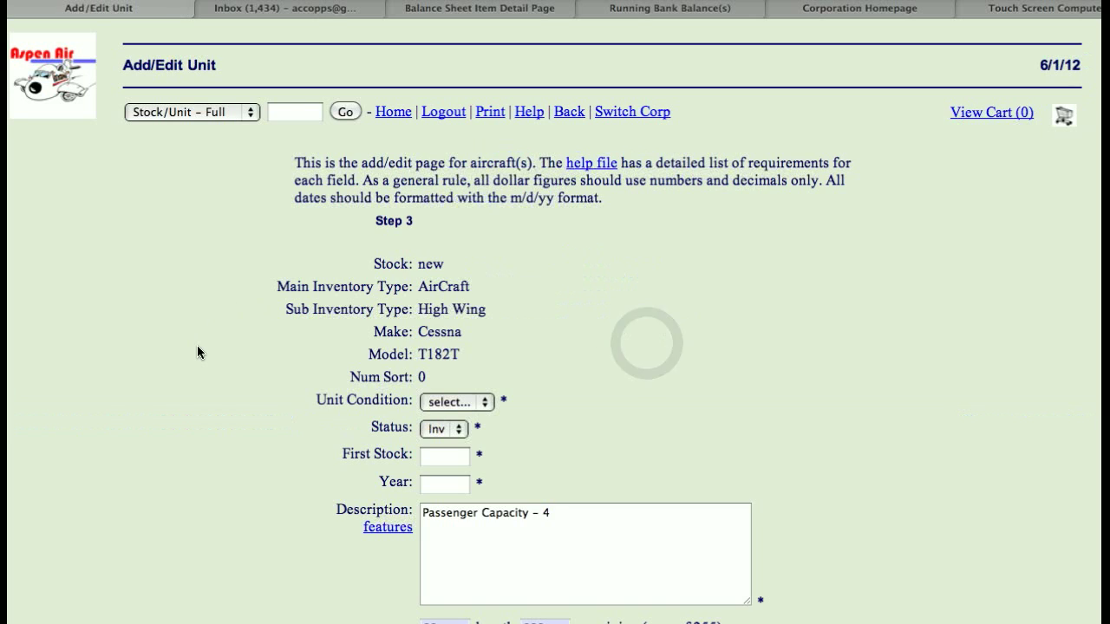
- Set the new aircraft's unit condition to Used
scroll(200, 347, down, 2)
scroll(200, 355, down, 2)
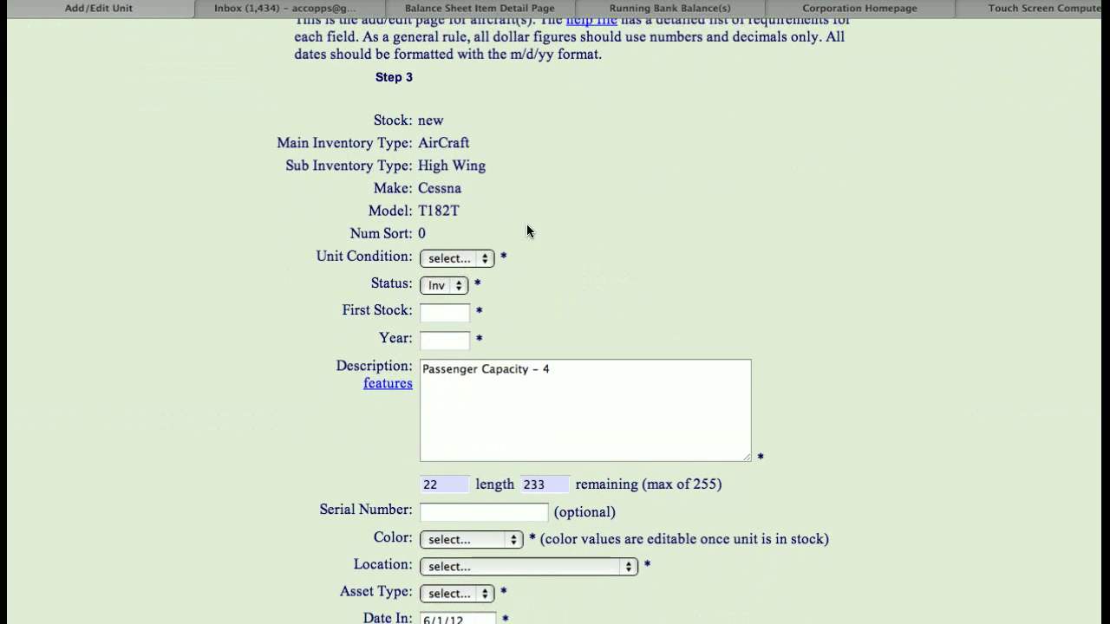
click(460, 258)
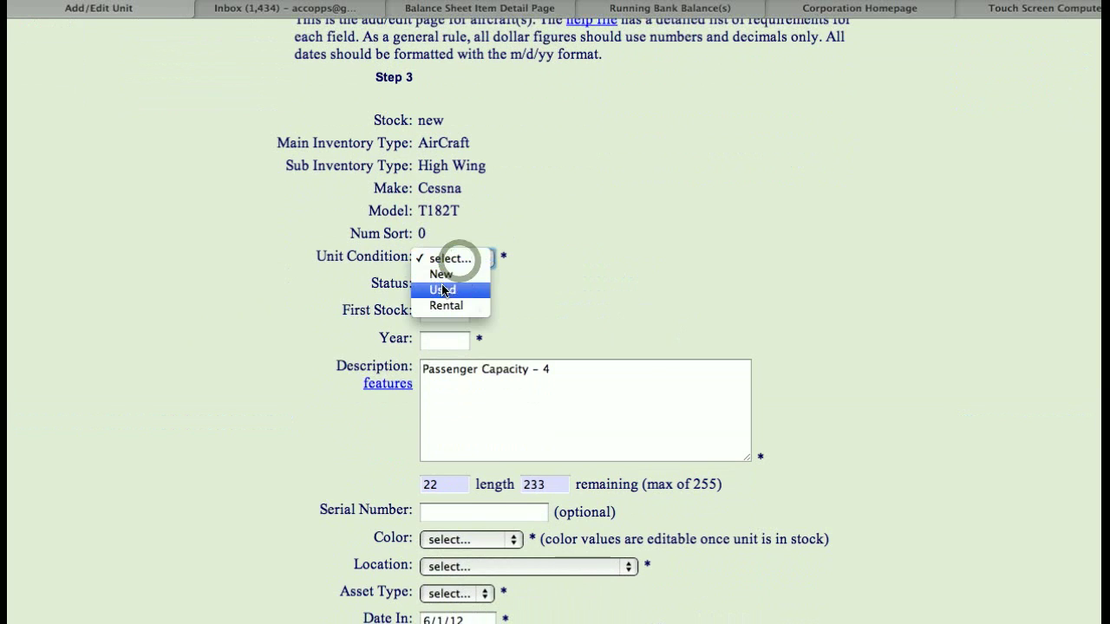
click(451, 293)
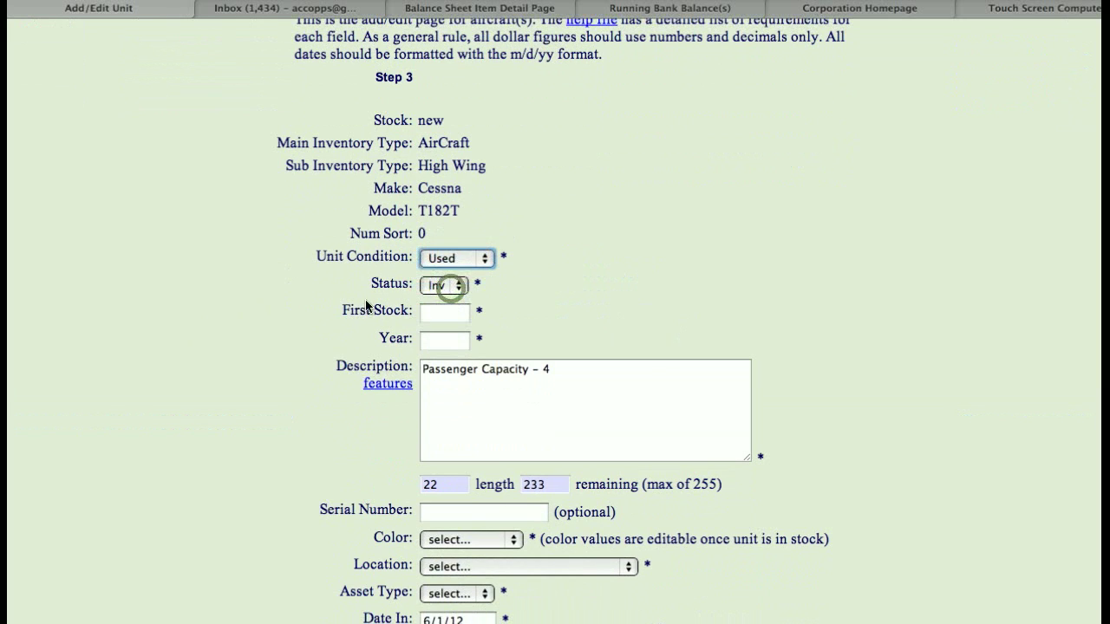
- Enter 23R3 as the first stock value and 1996 as the unit's year
click(434, 313)
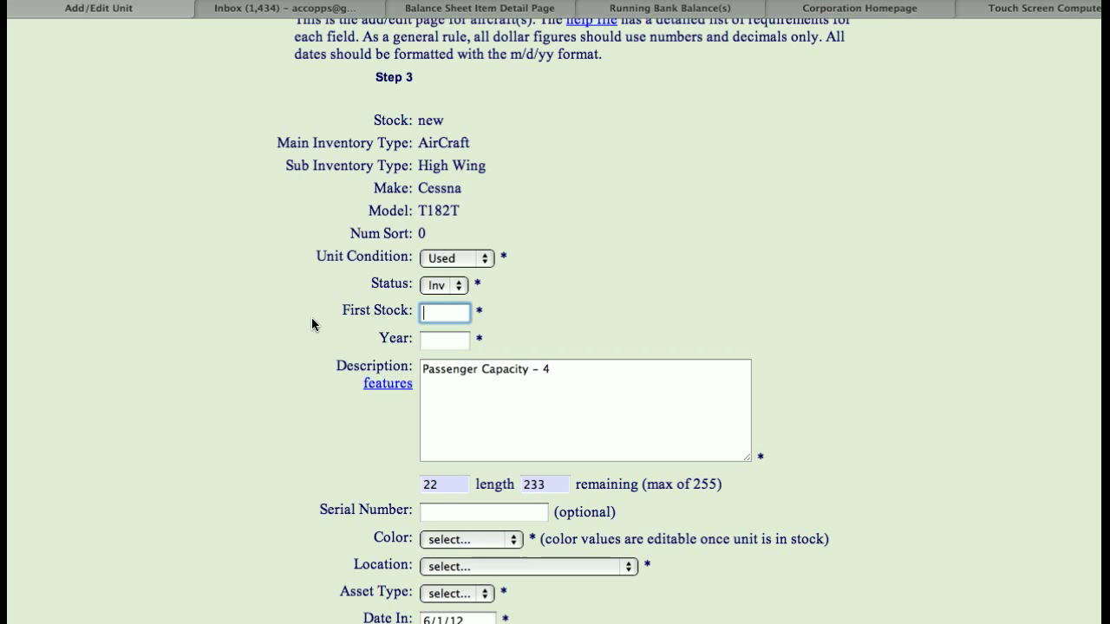
text(23)
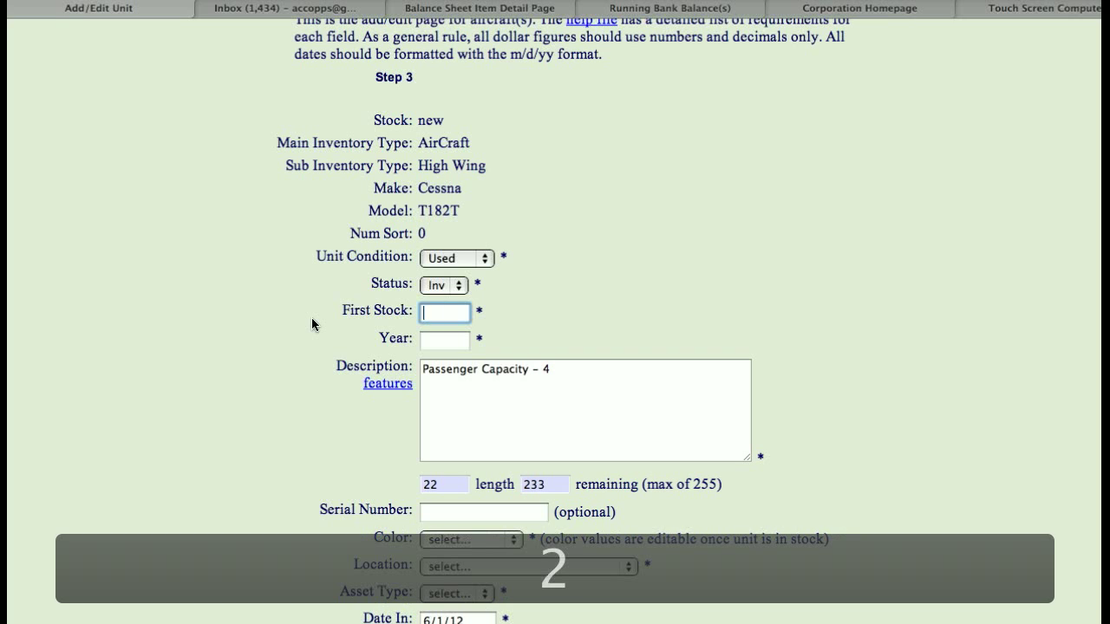
text(R3)
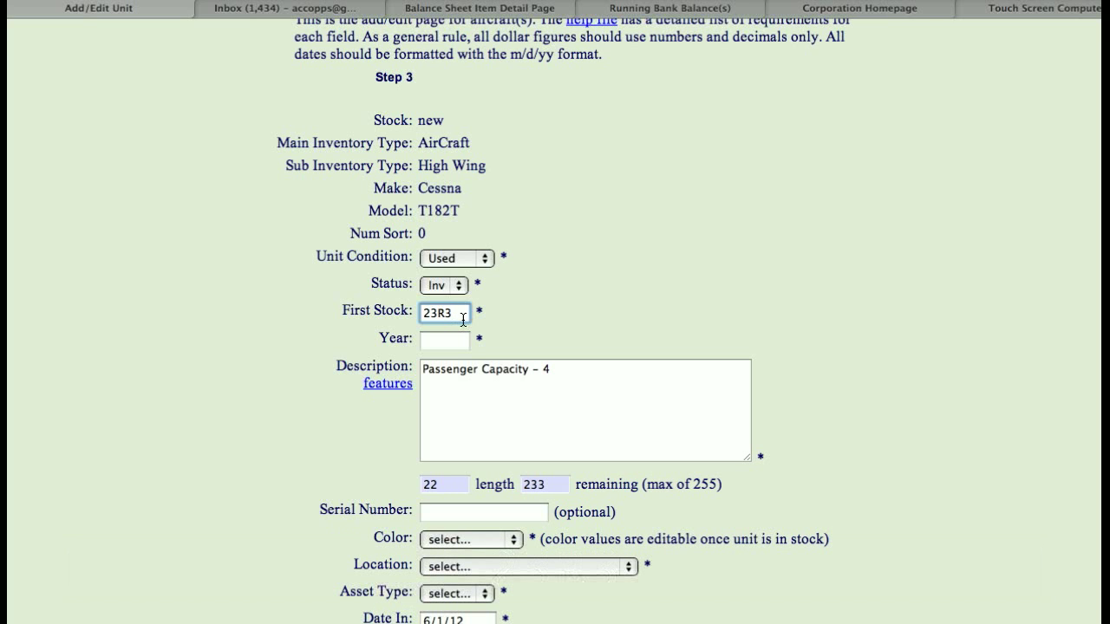
click(442, 339)
click(455, 315)
click(433, 341)
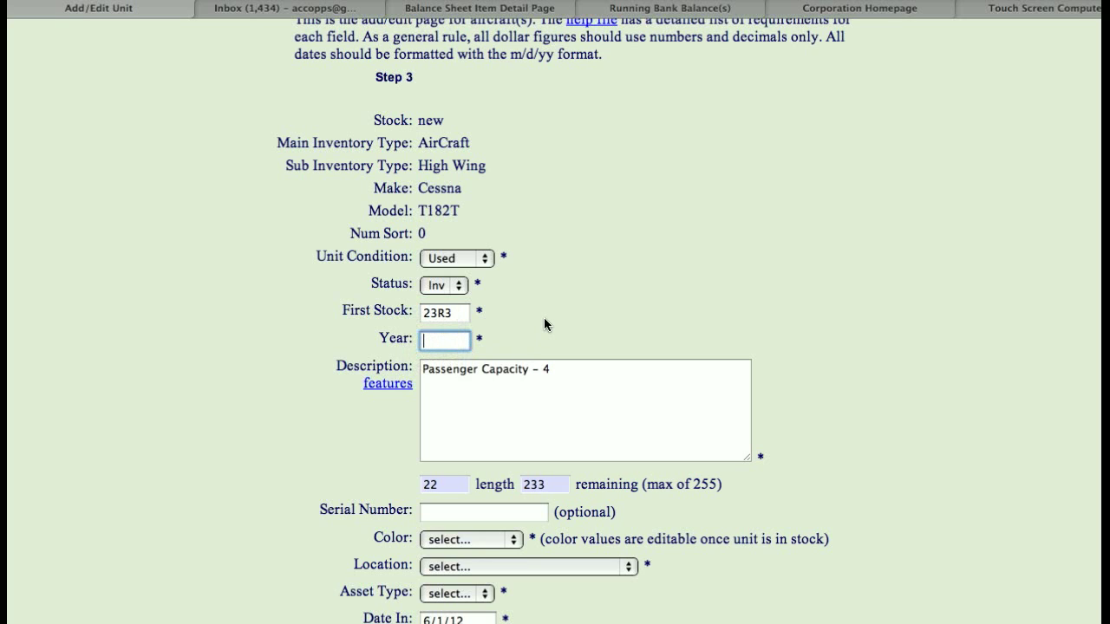
text(1996)
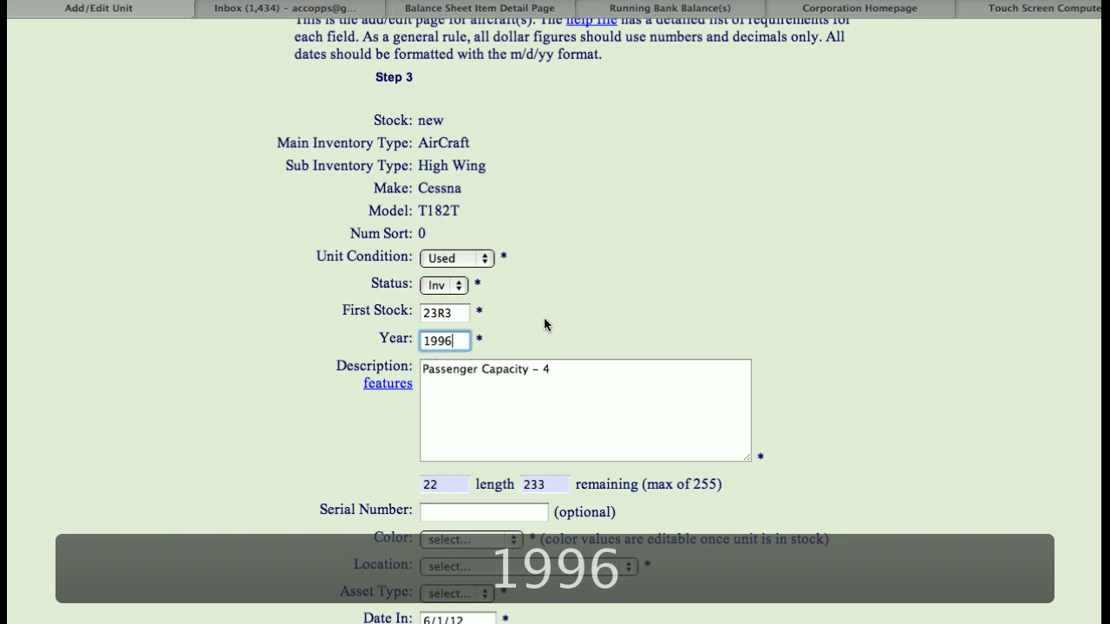
click(598, 305)
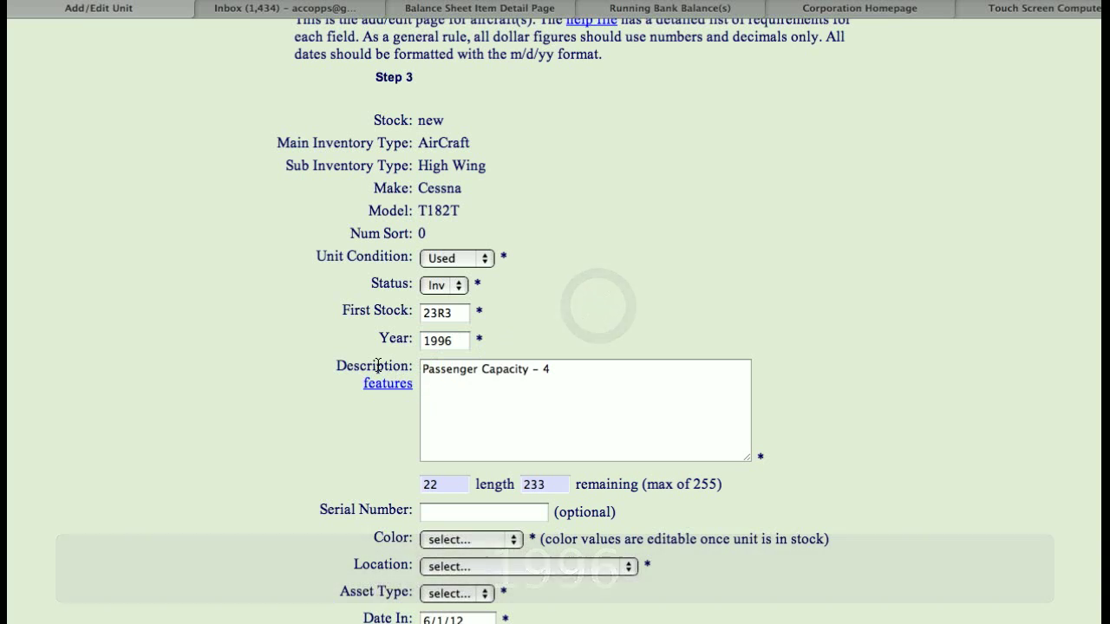
- Add "235 Horsepower" to the description on its own line below the passenger capacity
click(580, 370)
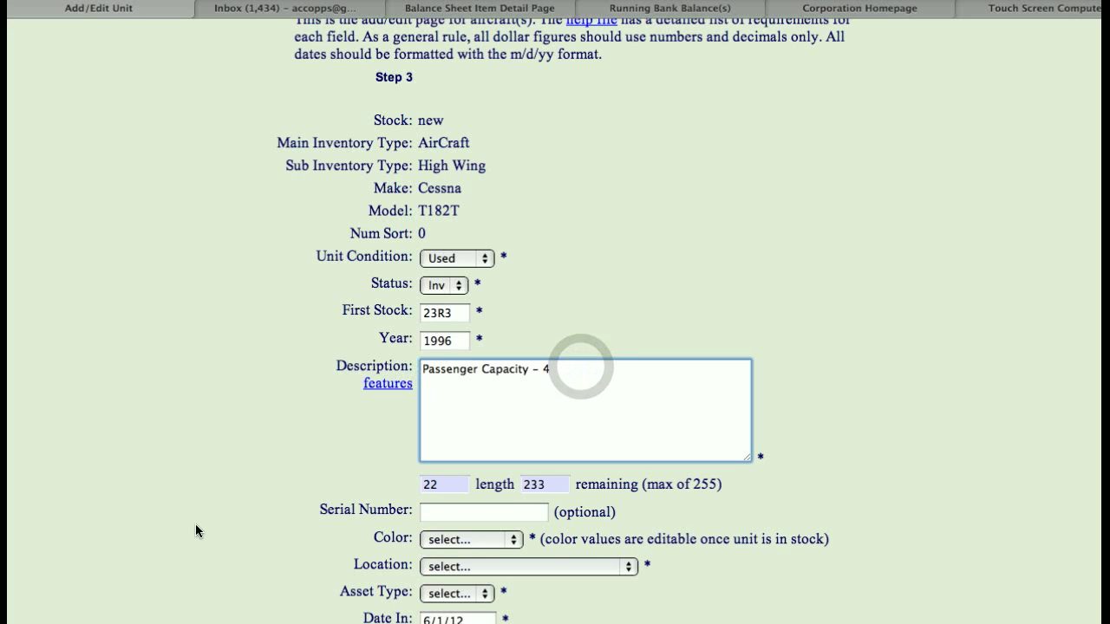
text(235 HOu)
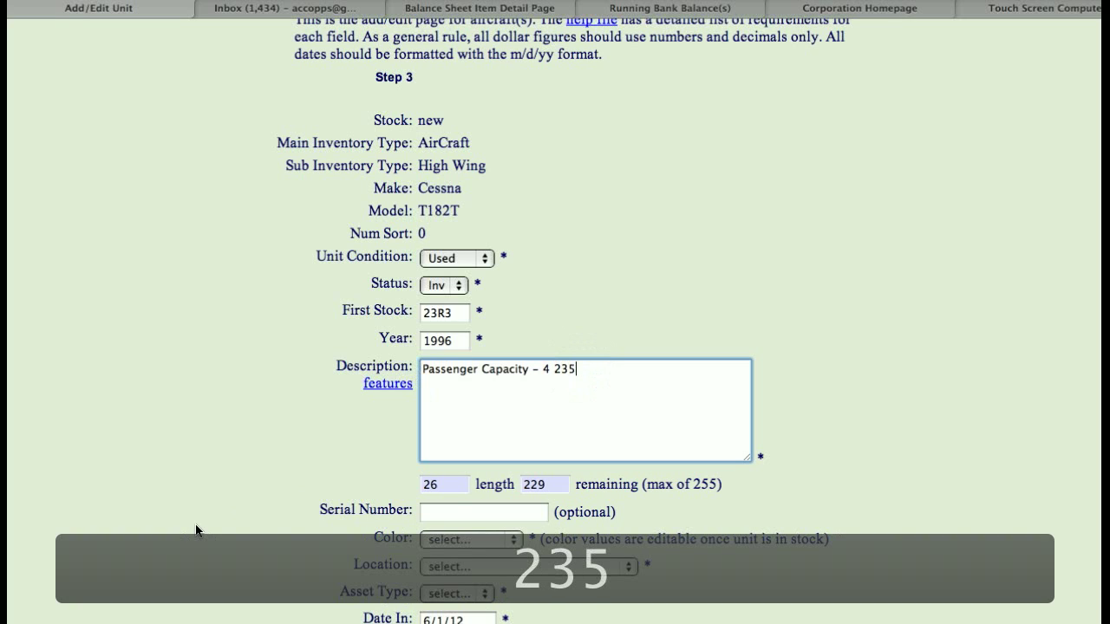
key(BackSpace)
key(BackSpace)
text(ou)
key(BackSpace)
text(rsepower)
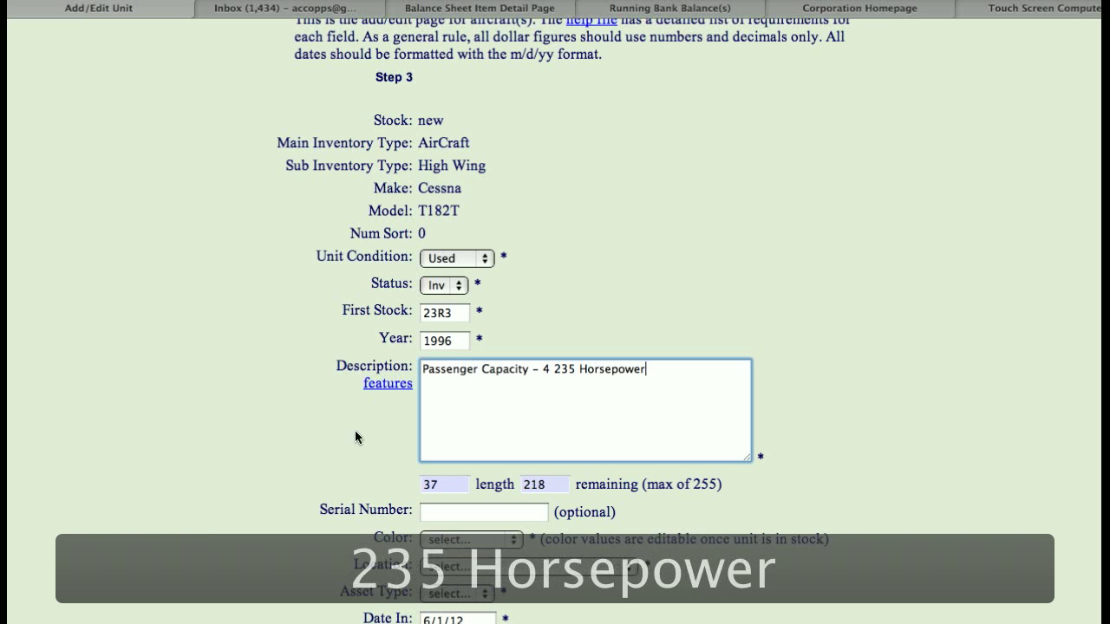
click(550, 369)
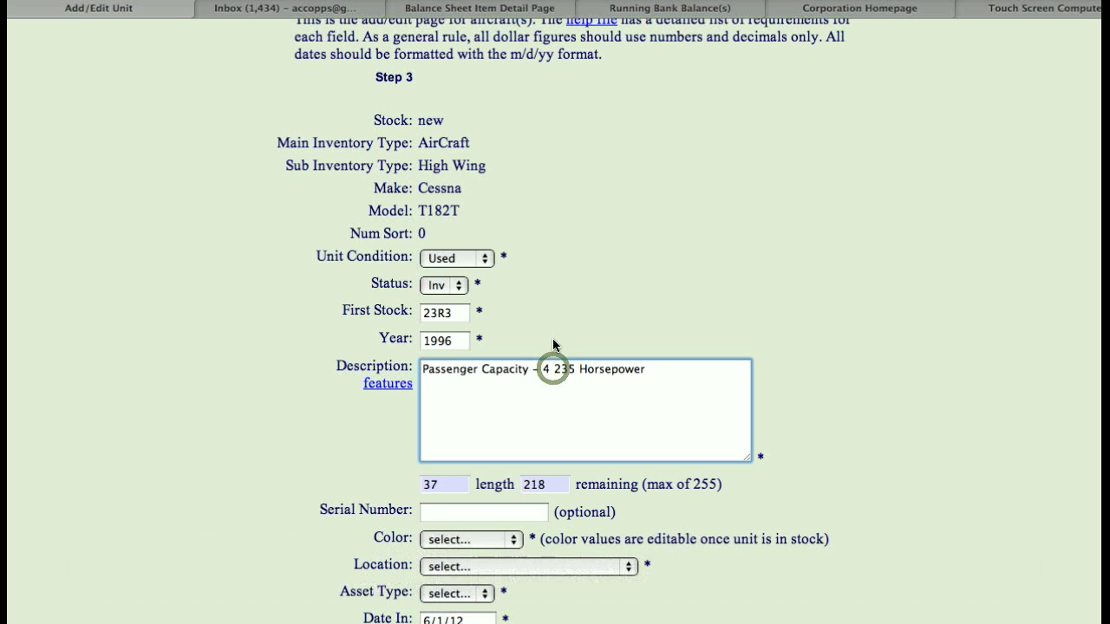
key(Return)
click(306, 420)
- Enter 01837473N08074 as the unit's serial number
scroll(306, 421, down, 3)
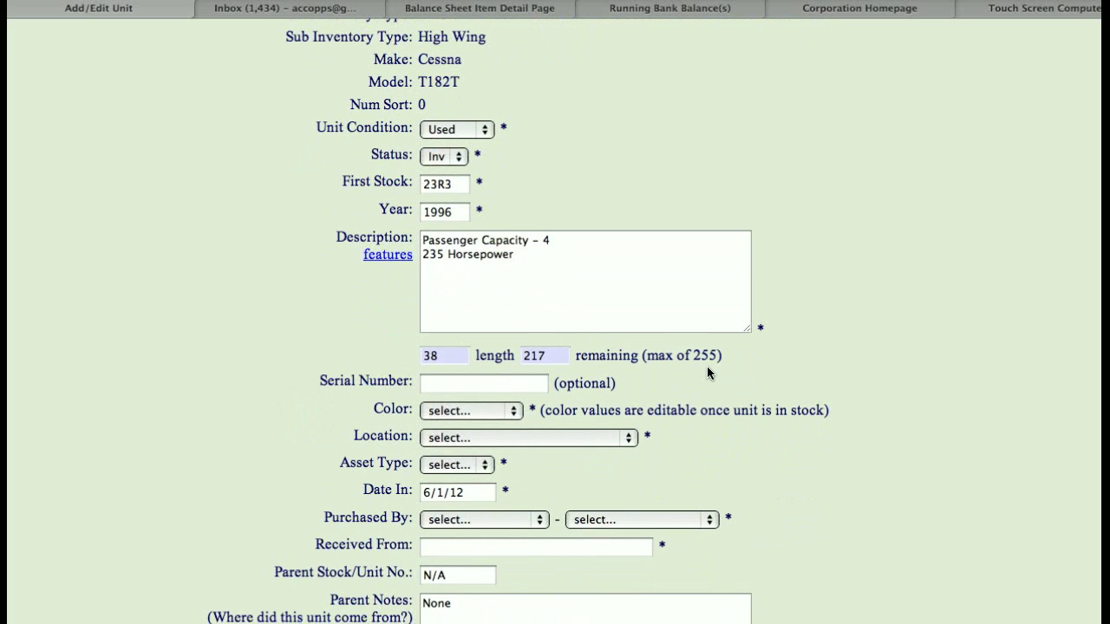
click(547, 351)
click(447, 384)
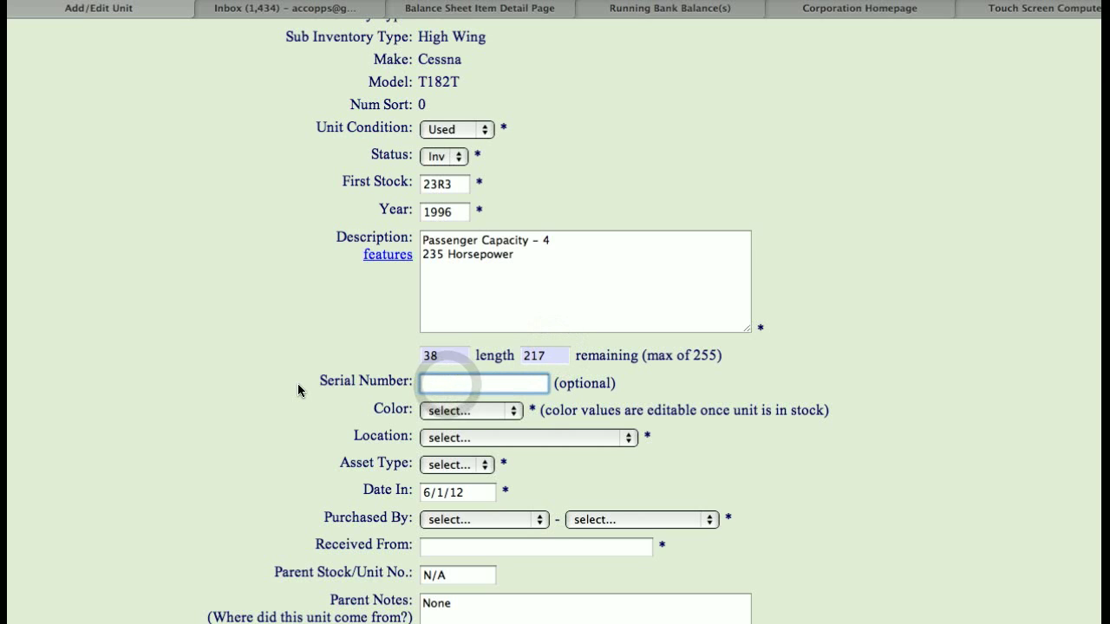
text(01837473)
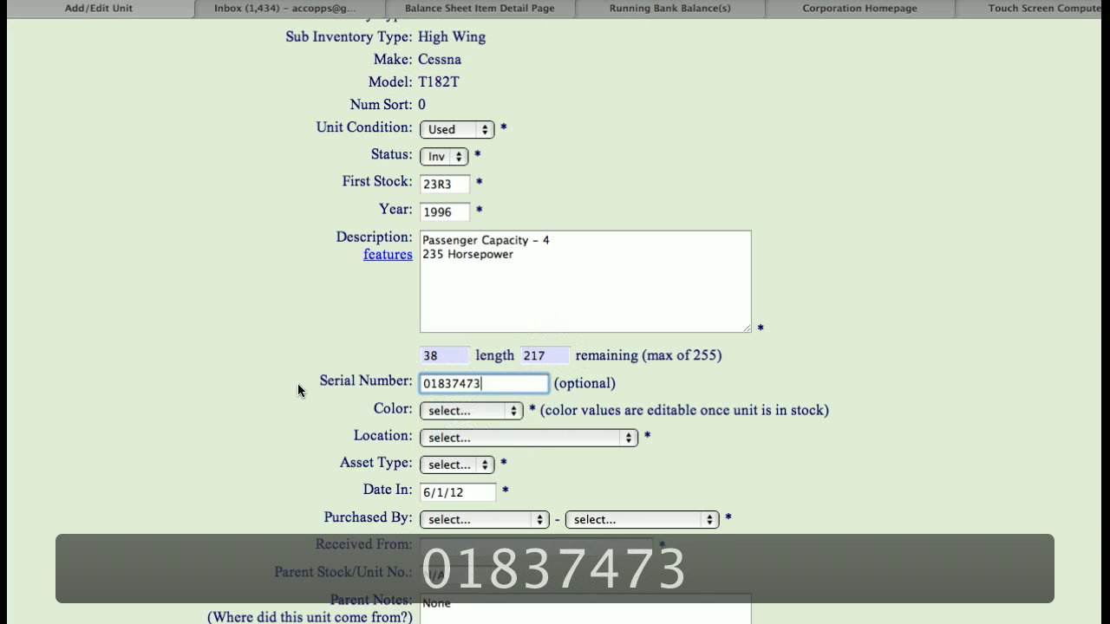
text(N080we)
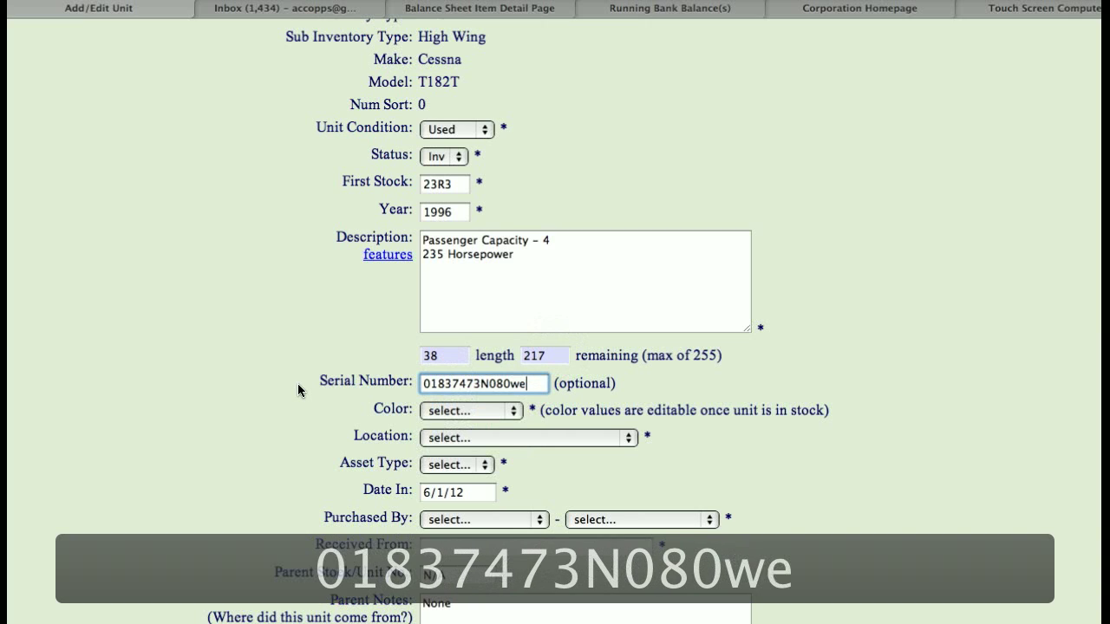
key(BackSpace)
key(BackSpace)
text(74)
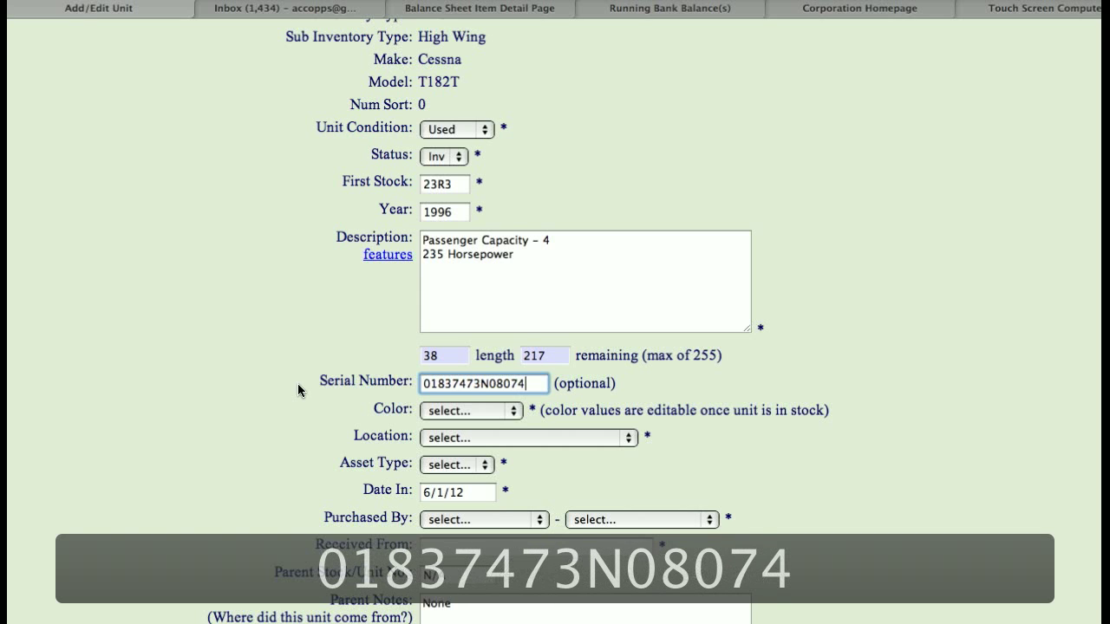
- Set the unit's color to Black and its location to KASE - Aspen
click(462, 410)
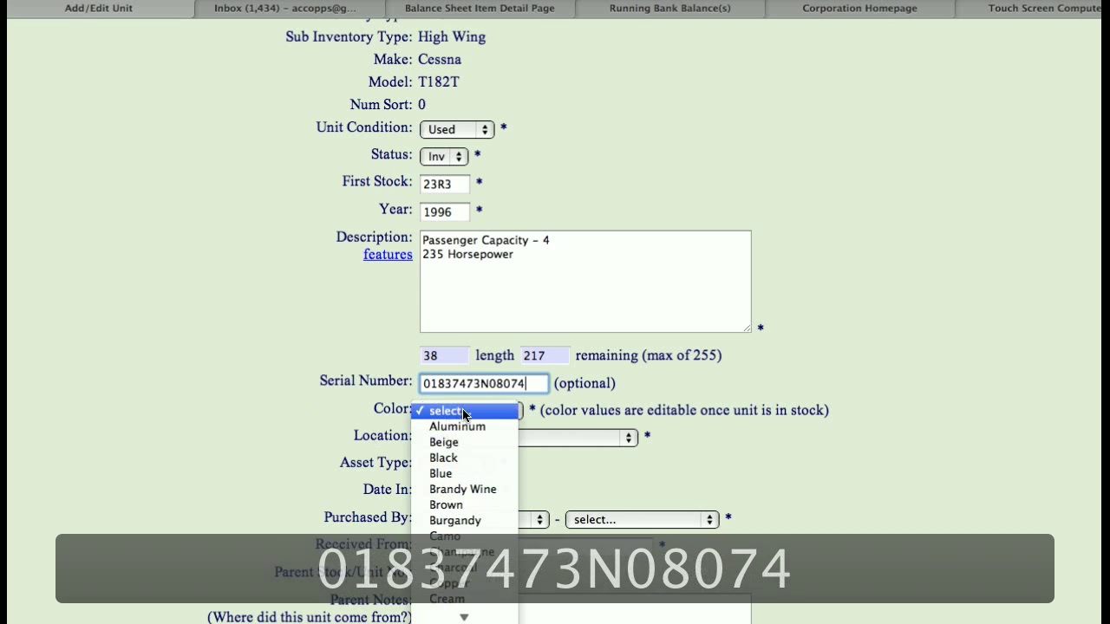
click(444, 457)
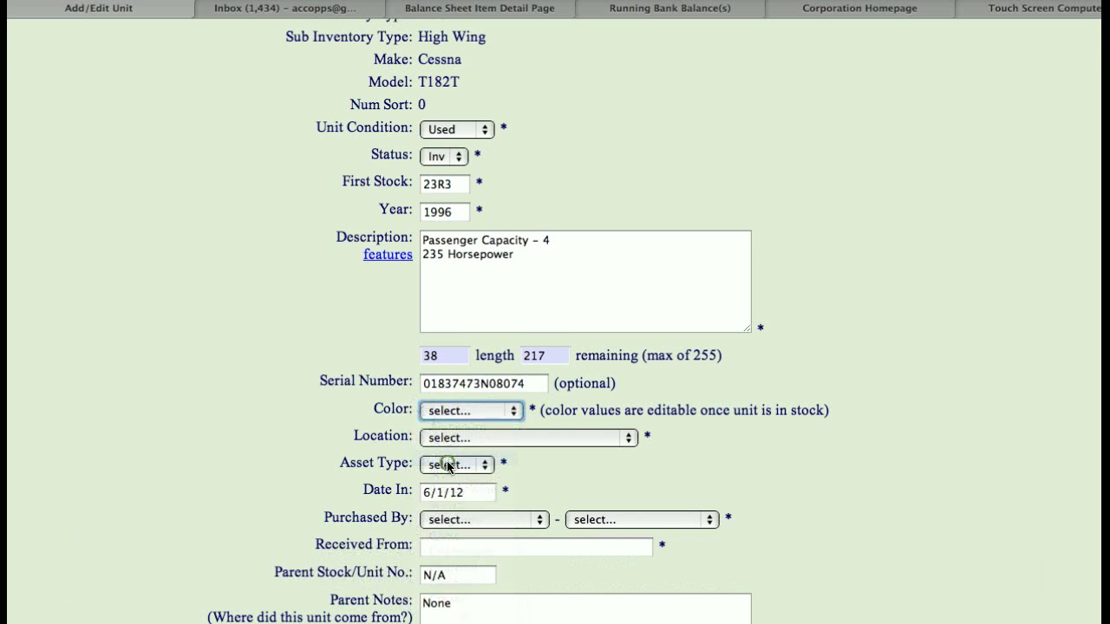
click(511, 446)
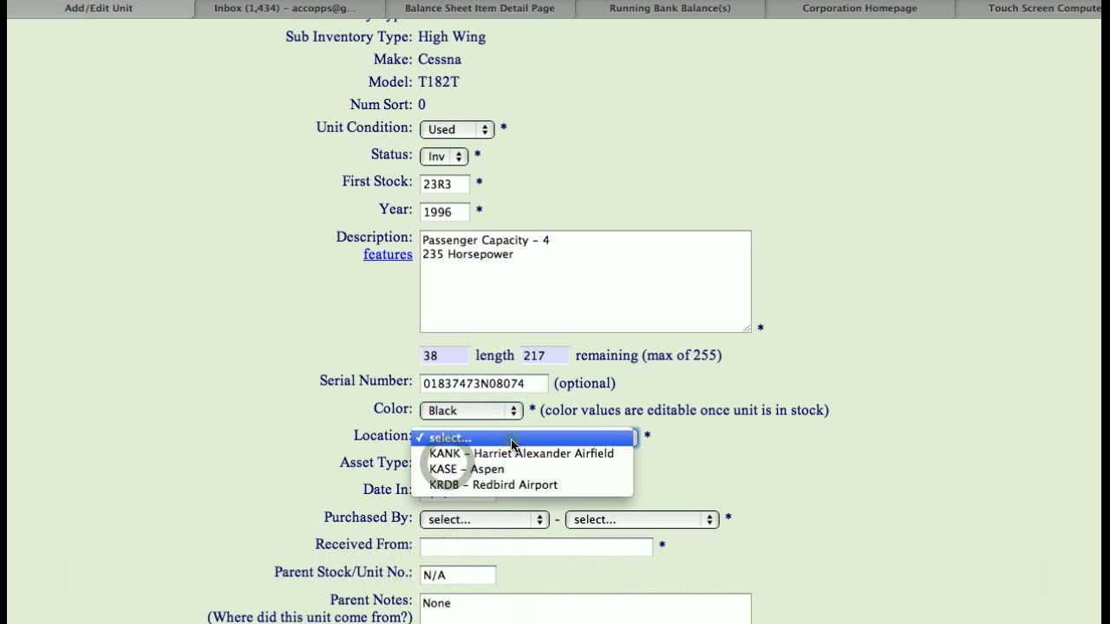
click(475, 469)
- Set the unit's asset type to Own
scroll(260, 433, down, 5)
click(260, 431)
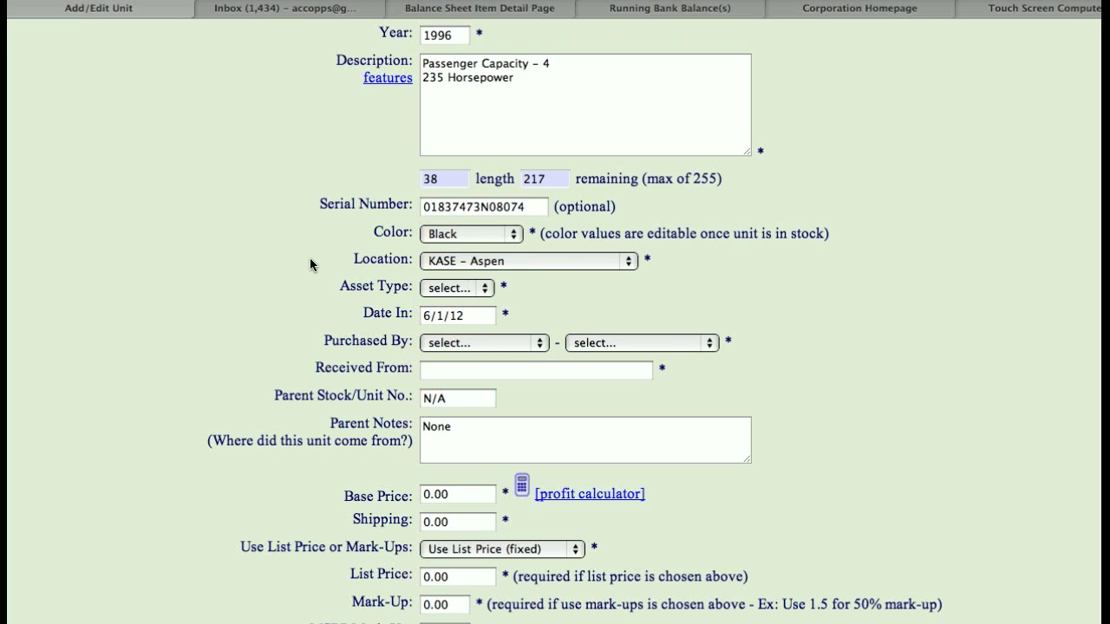
click(469, 290)
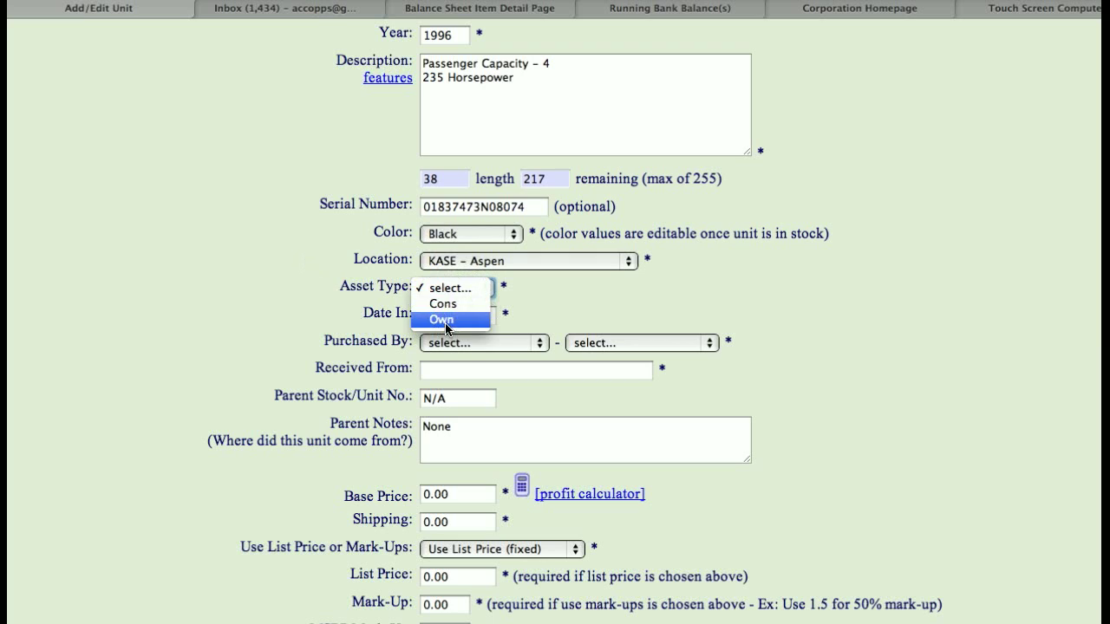
click(447, 320)
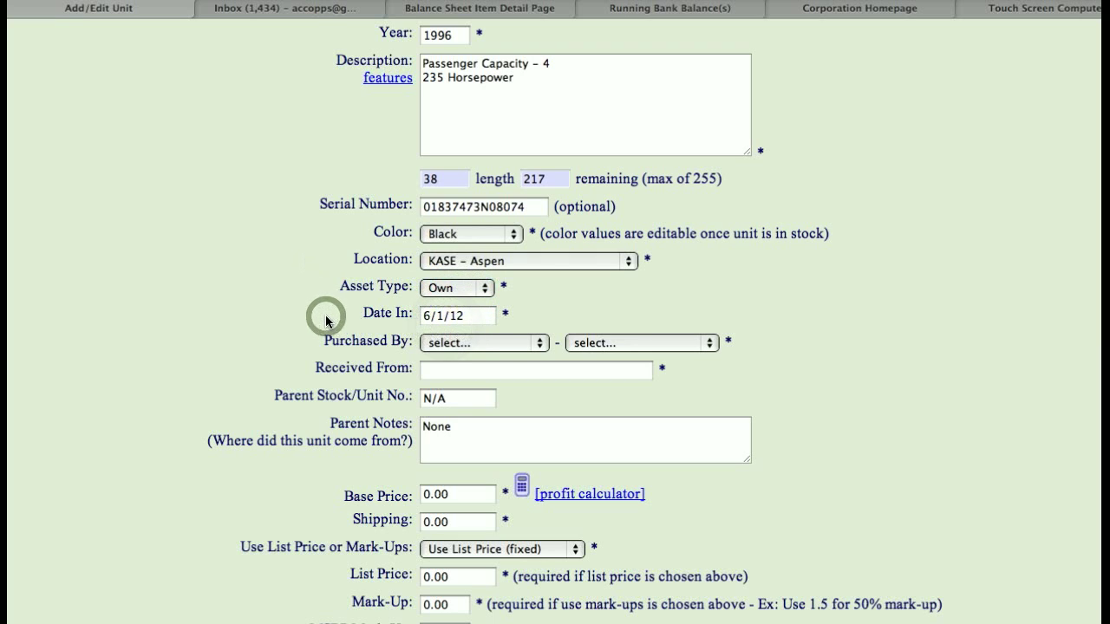
- Set the acquisition type to P - Purchased by and select the name of the person who purchased the unit
click(482, 342)
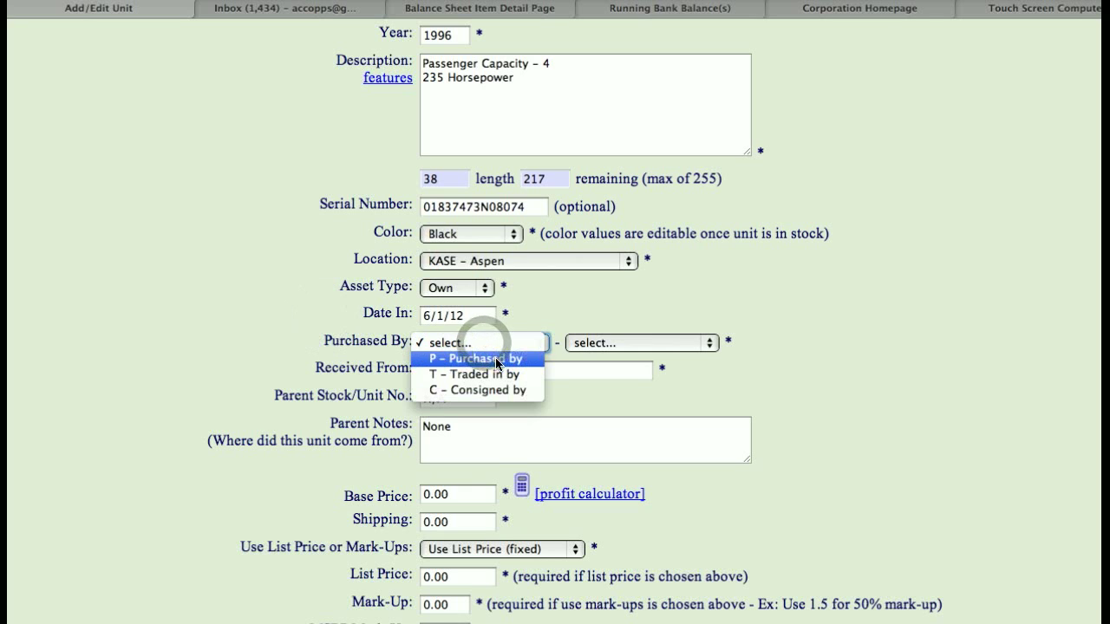
click(496, 360)
click(605, 347)
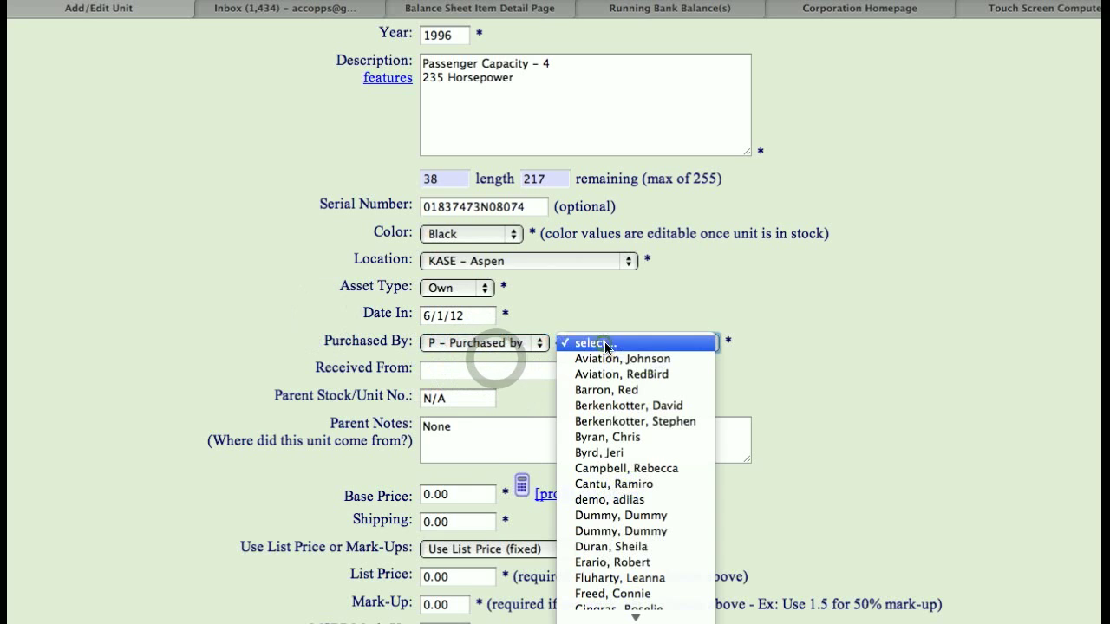
click(603, 391)
click(256, 374)
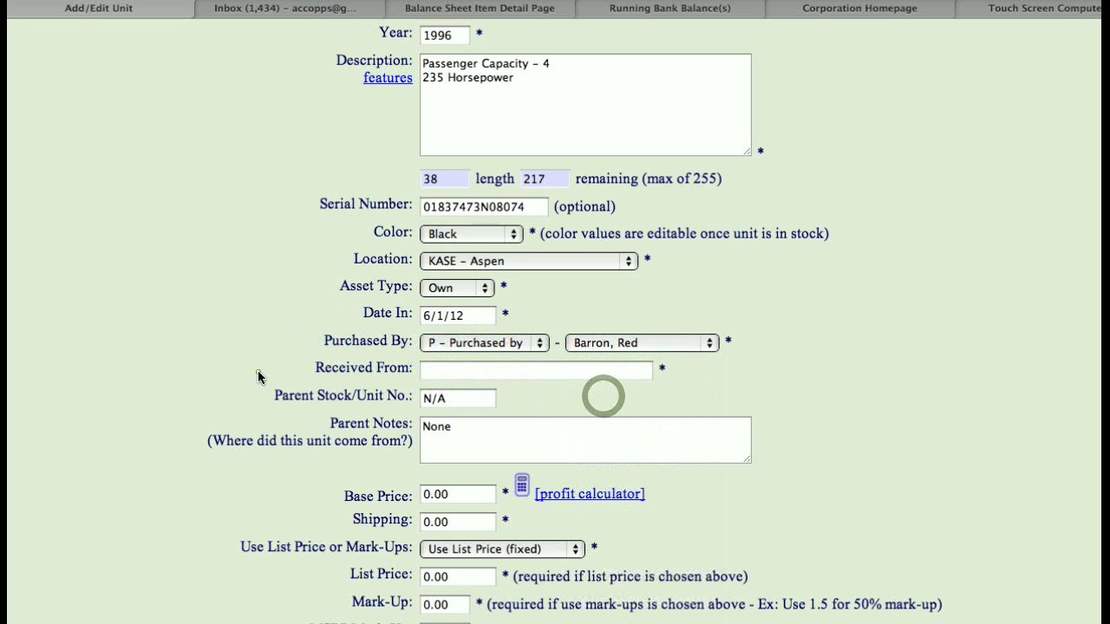
- Enter Indy Auction as the source the unit was received from
scroll(256, 373, down, 2)
click(495, 301)
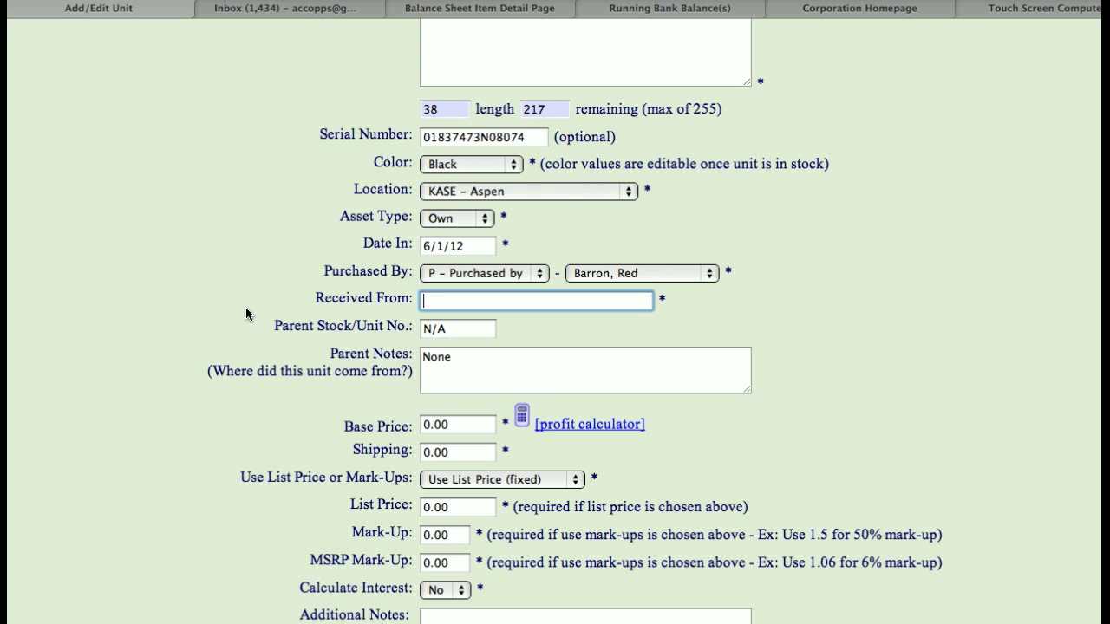
text(IN)
key(BackSpace)
text(ndy)
key(BackSpace)
text(a)
key(BackSpace)
text(Auction)
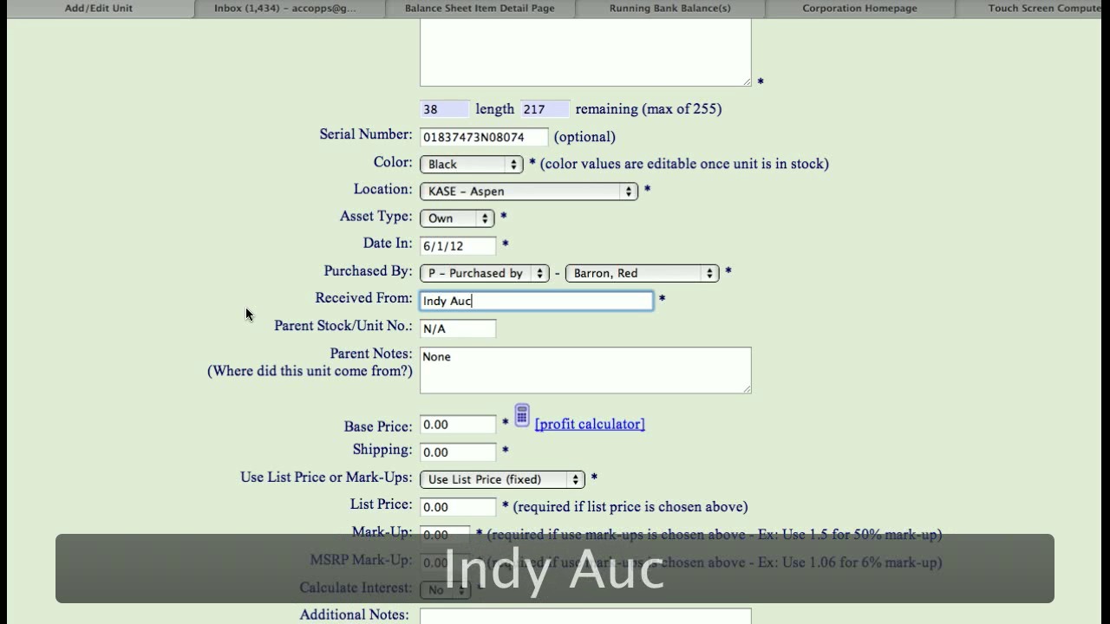
click(210, 329)
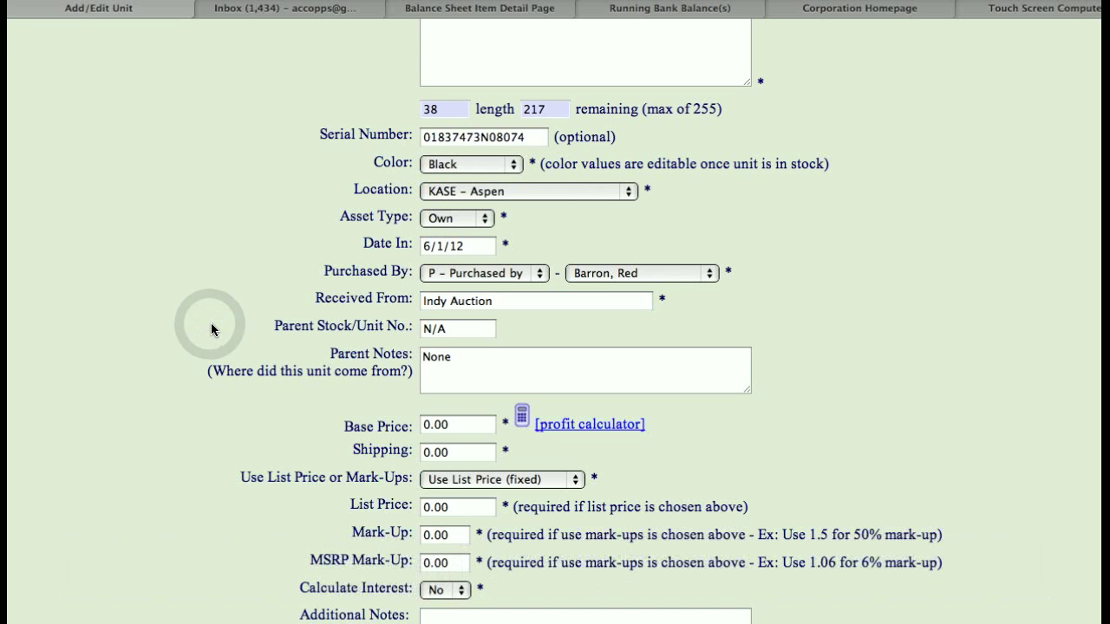
- Set the unit's base price to 225000
key(Down)
key(Down)
key(Down)
key(Down)
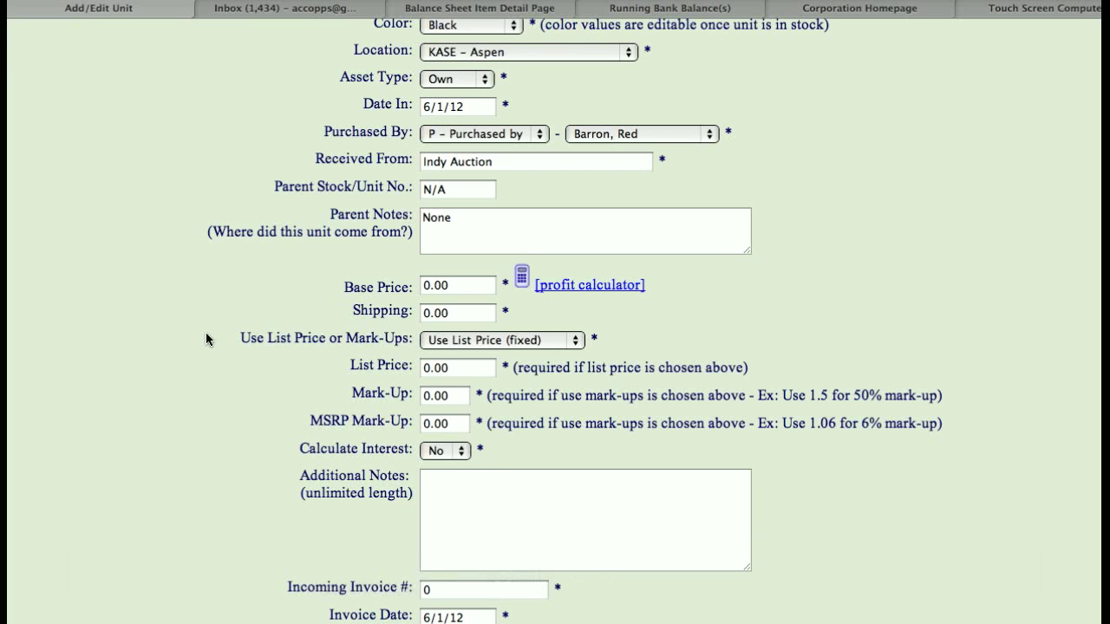
click(464, 284)
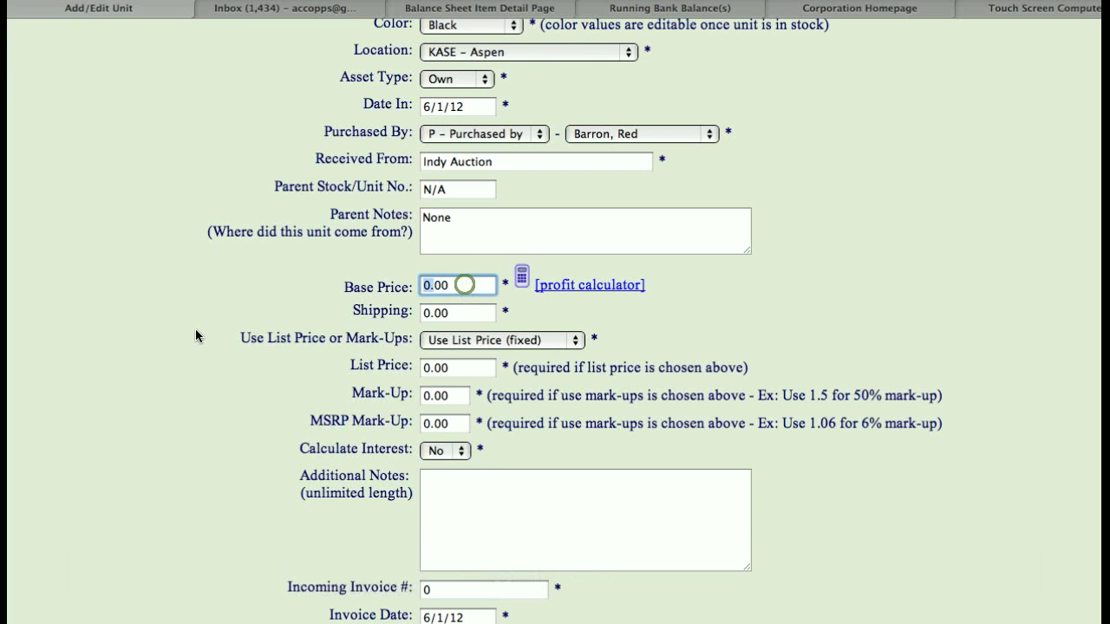
key(Right)
key(Right)
key(Right)
key(BackSpace)
key(BackSpace)
key(BackSpace)
text(225)
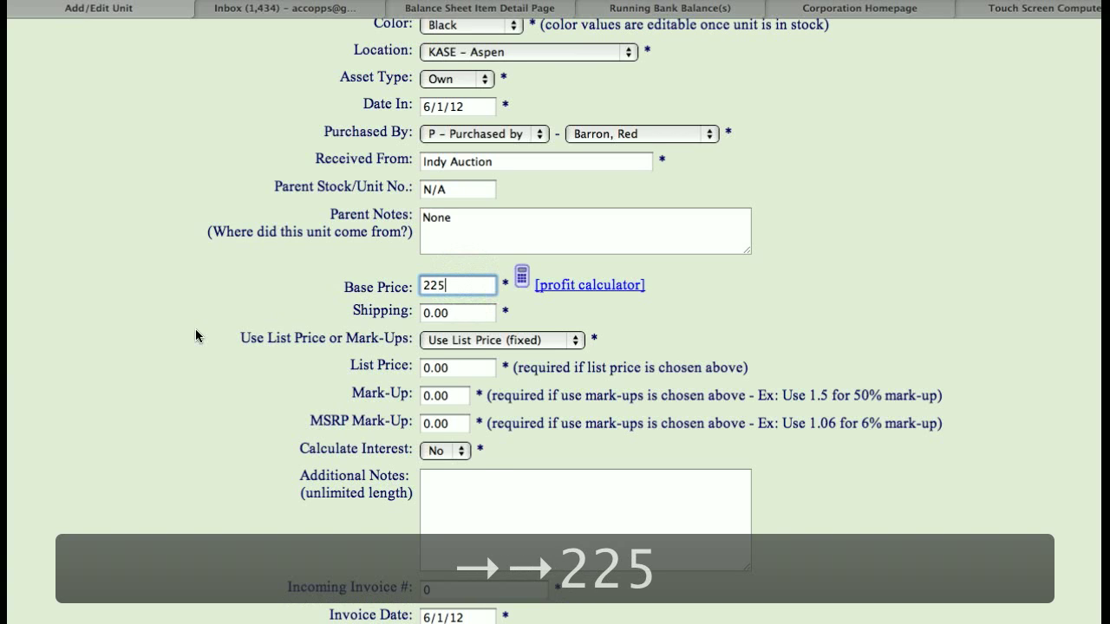
text(000)
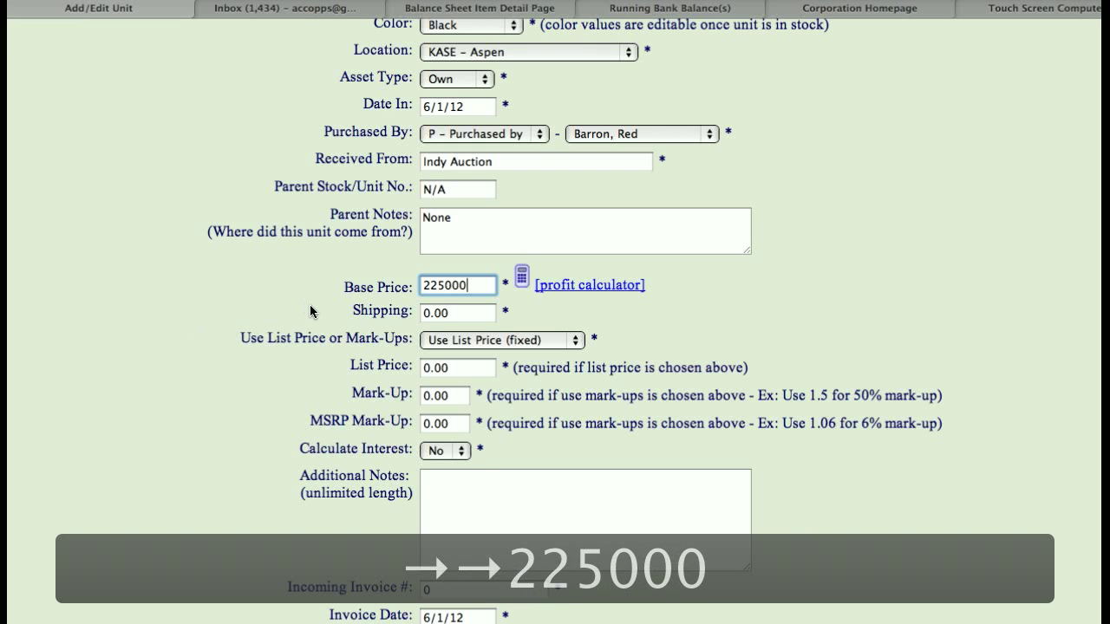
- Keep the Use List Price (fixed) pricing option and set the unit's list price to 259000
click(470, 310)
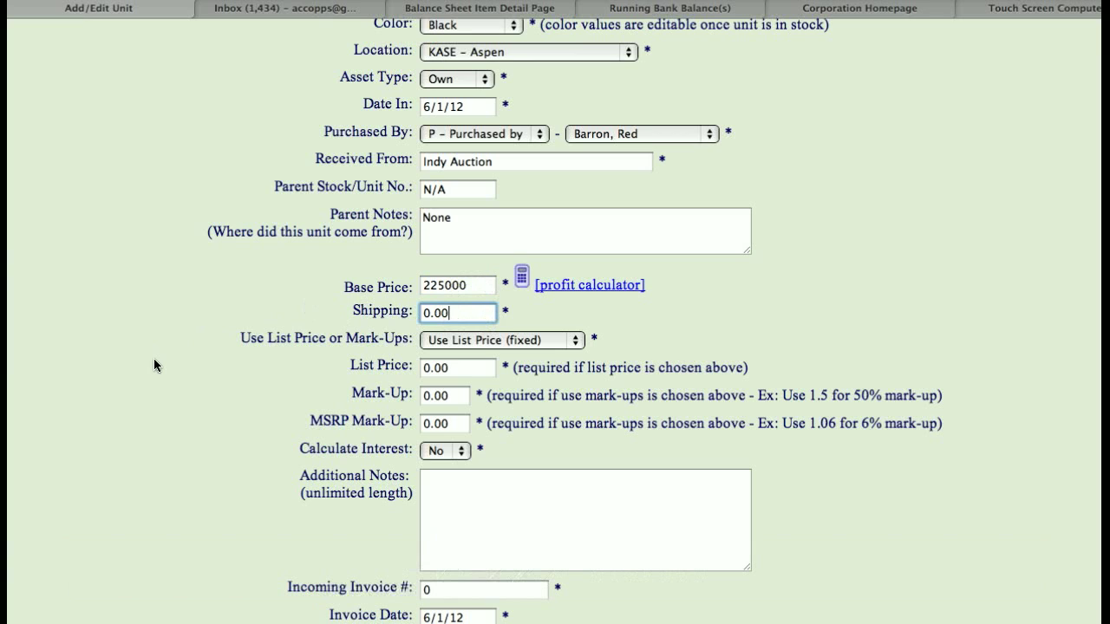
click(528, 340)
click(528, 341)
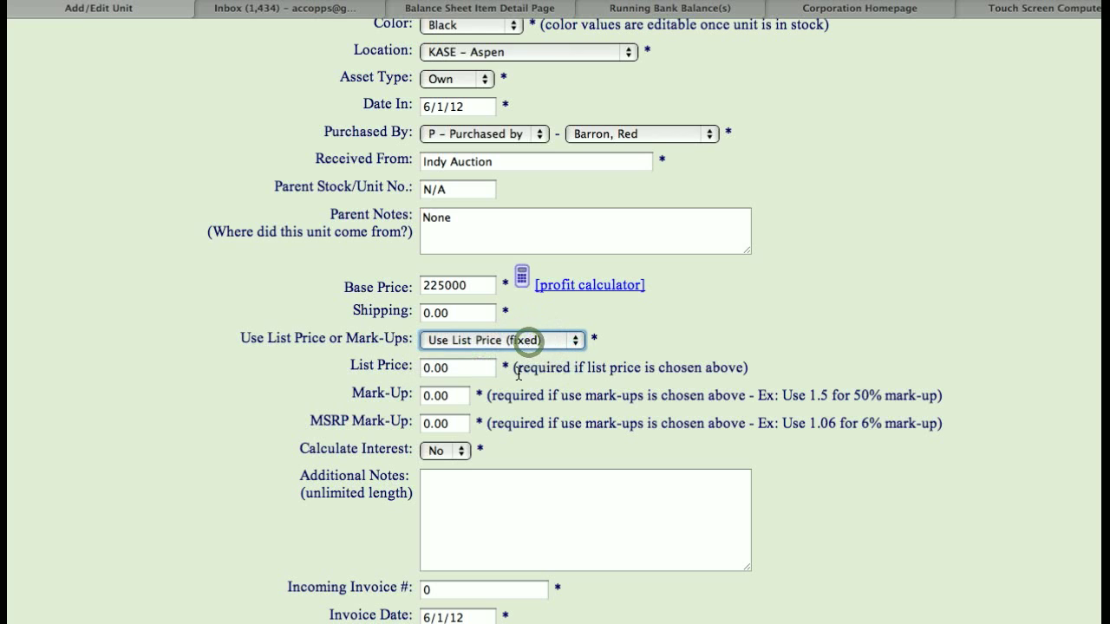
click(457, 368)
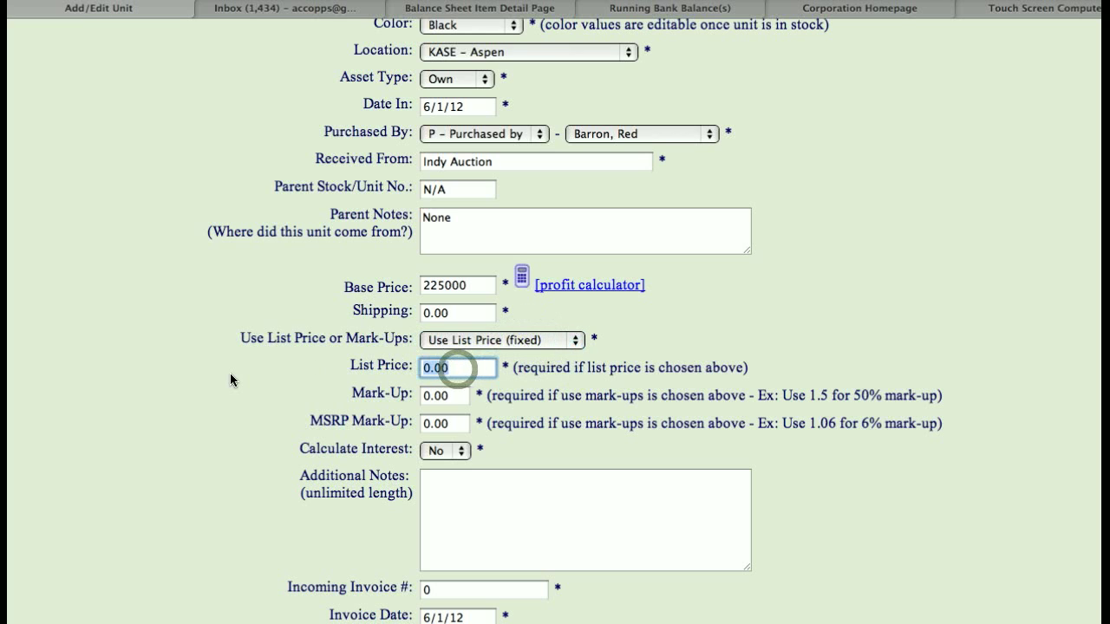
text(259000)
click(212, 402)
scroll(212, 404, down, 3)
scroll(213, 400, down, 2)
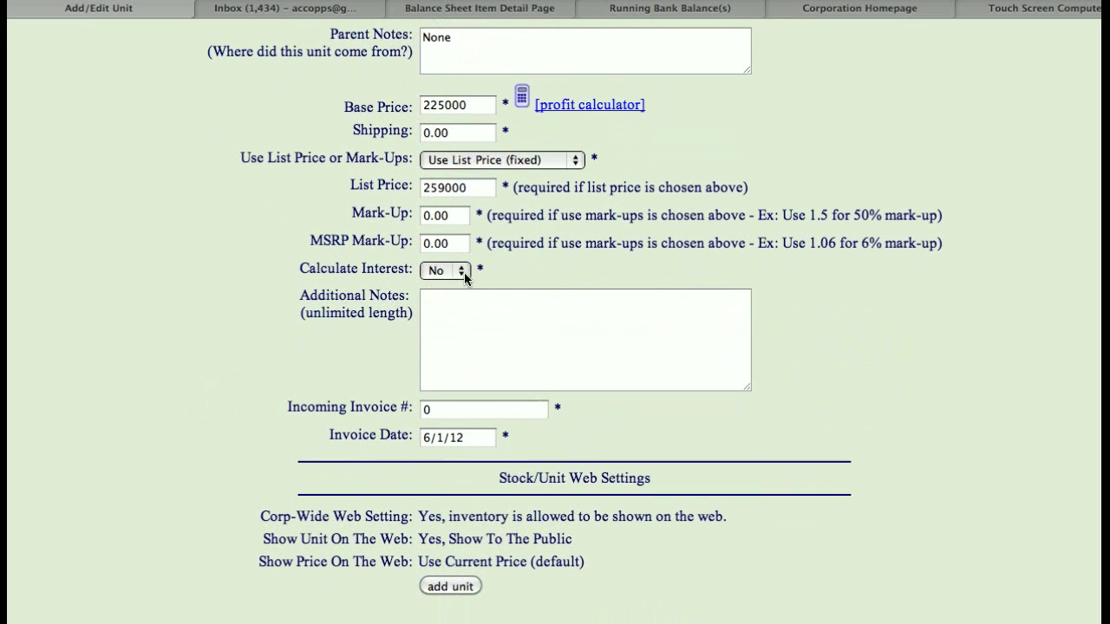
- Enter B2987 as the incoming invoice number, leaving the additional notes blank
click(437, 304)
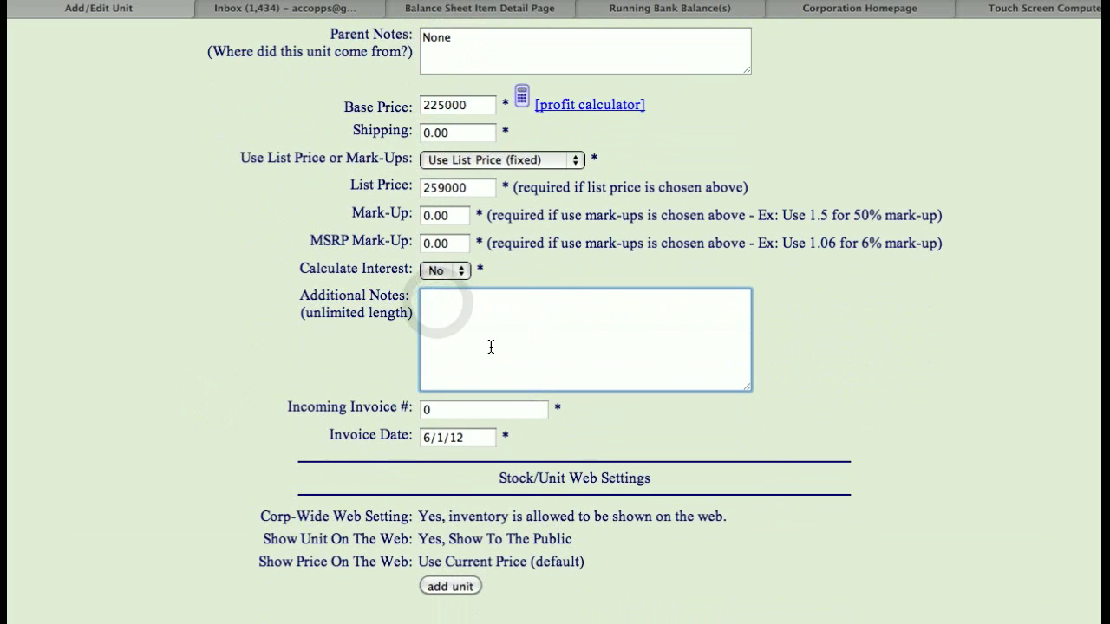
scroll(202, 347, down, 3)
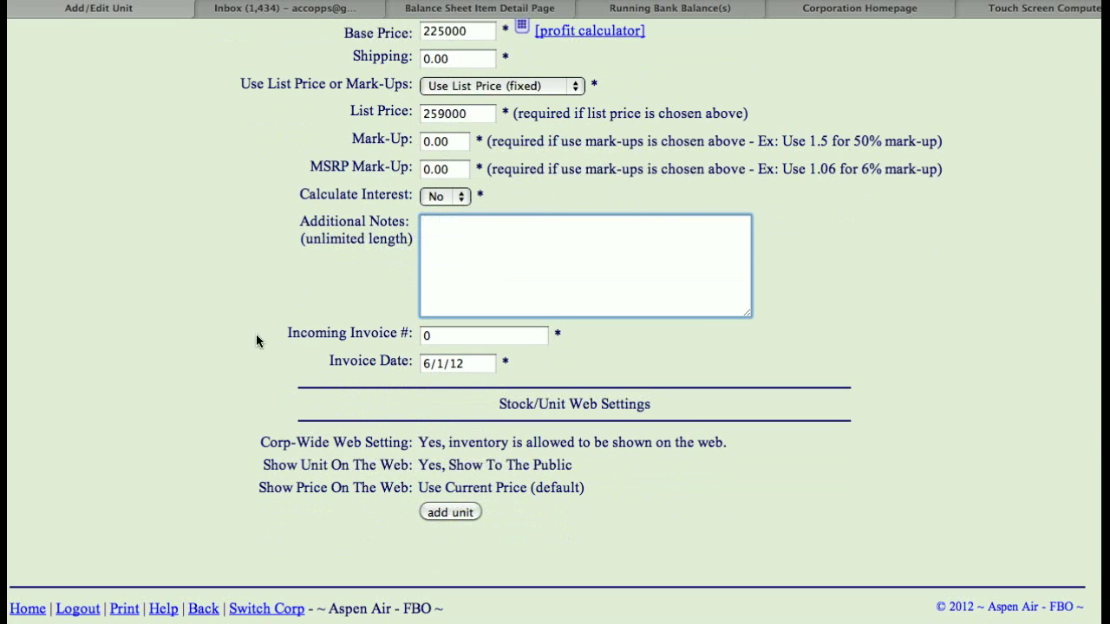
double_click(449, 335)
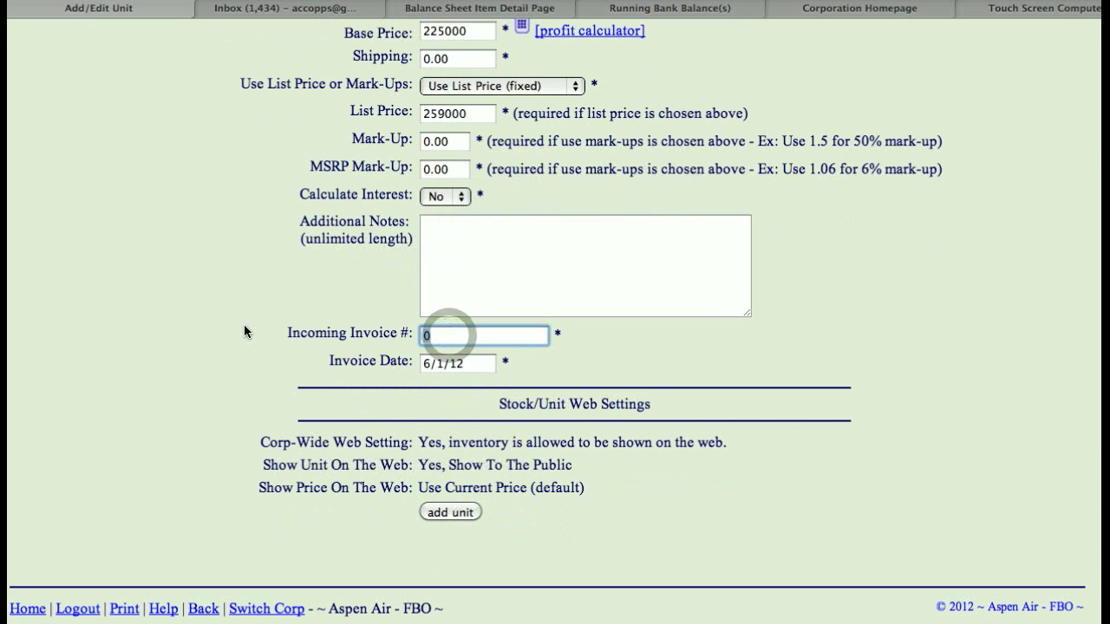
scroll(245, 329, up, 5)
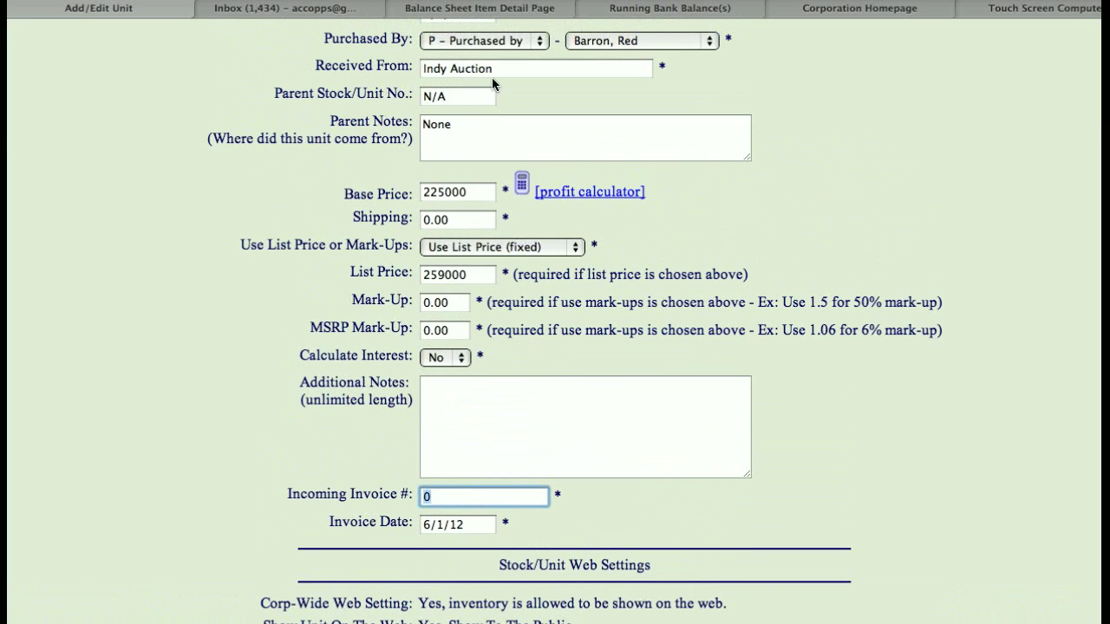
text(B2987)
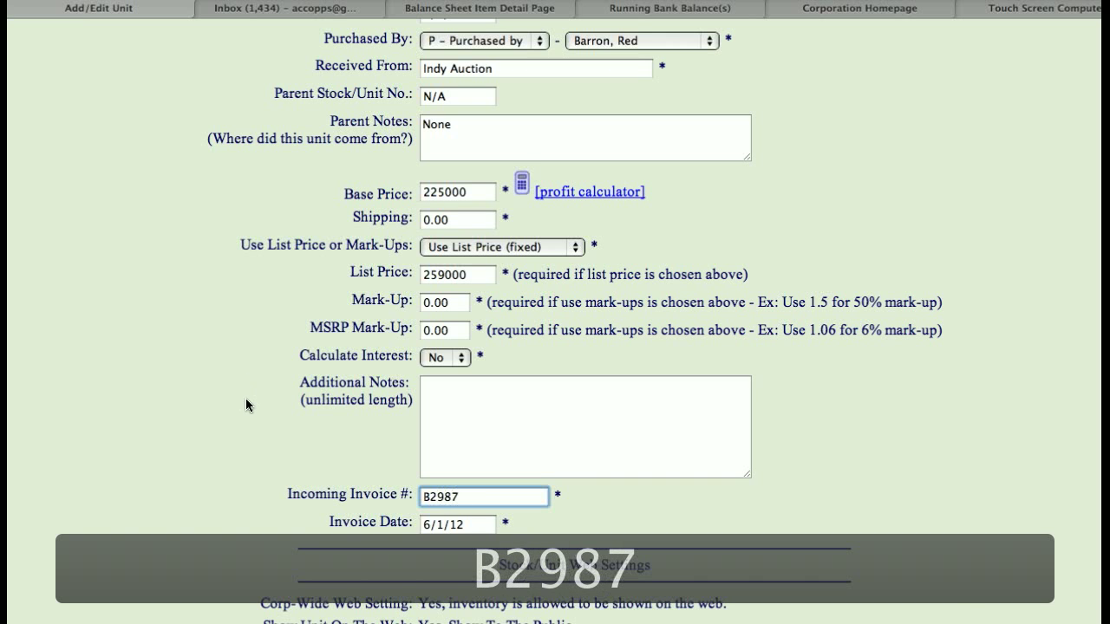
click(245, 405)
- Submit the form to add the unit to stock and open its unit detail page
scroll(246, 404, down, 3)
click(457, 512)
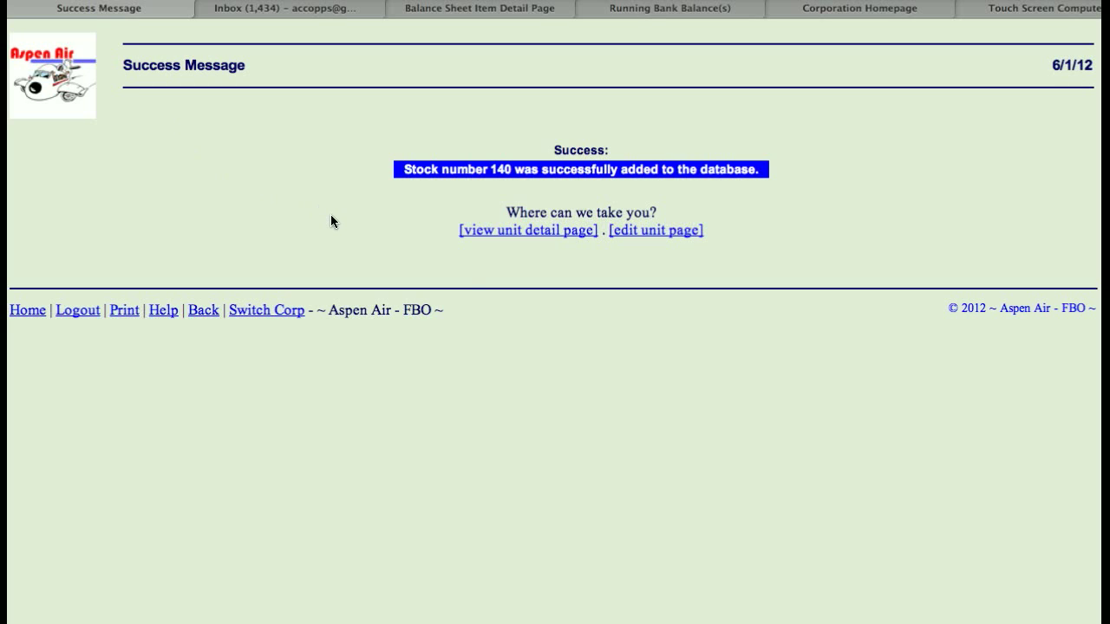
click(509, 231)
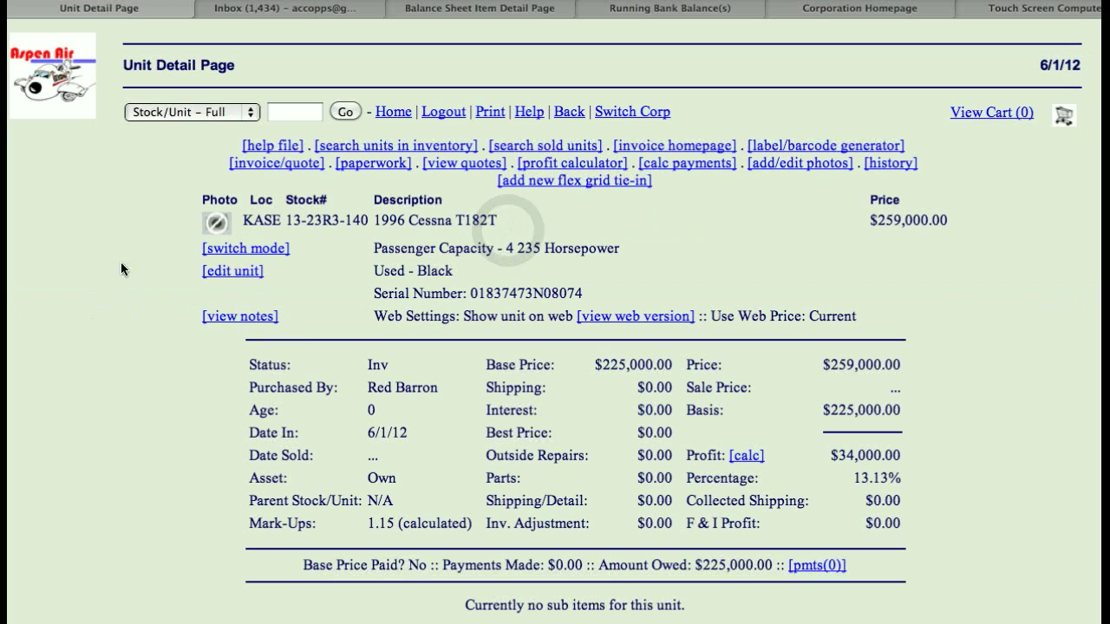
- Examine the new unit's detail page, including its stock number, base price, profit, percentage and location information
scroll(127, 268, down, 3)
scroll(127, 268, down, 3)
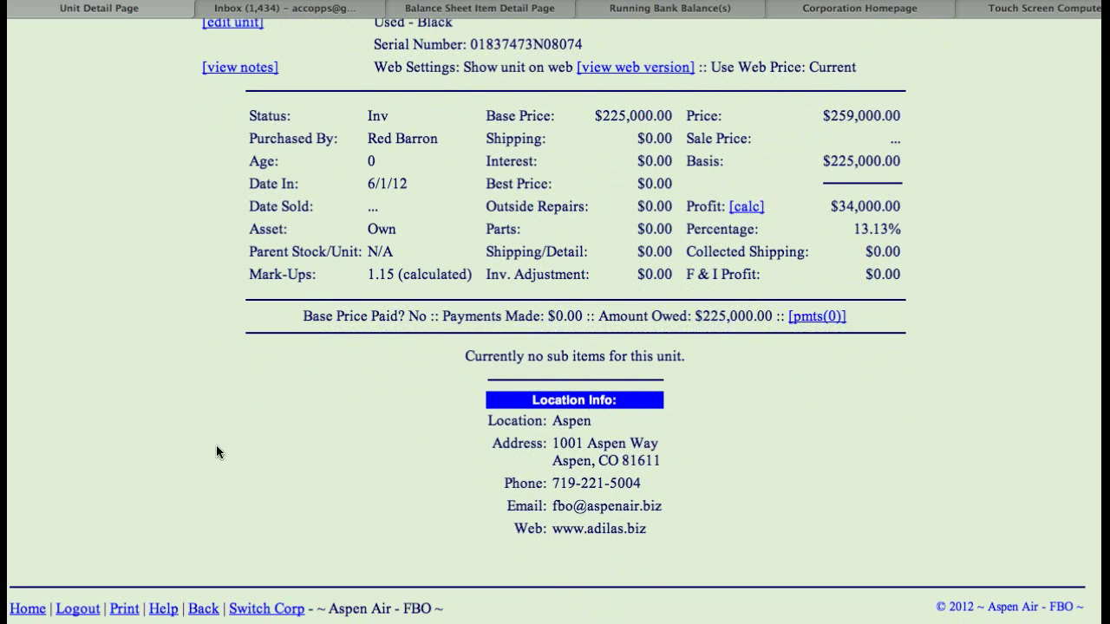
scroll(169, 405, up, 5)
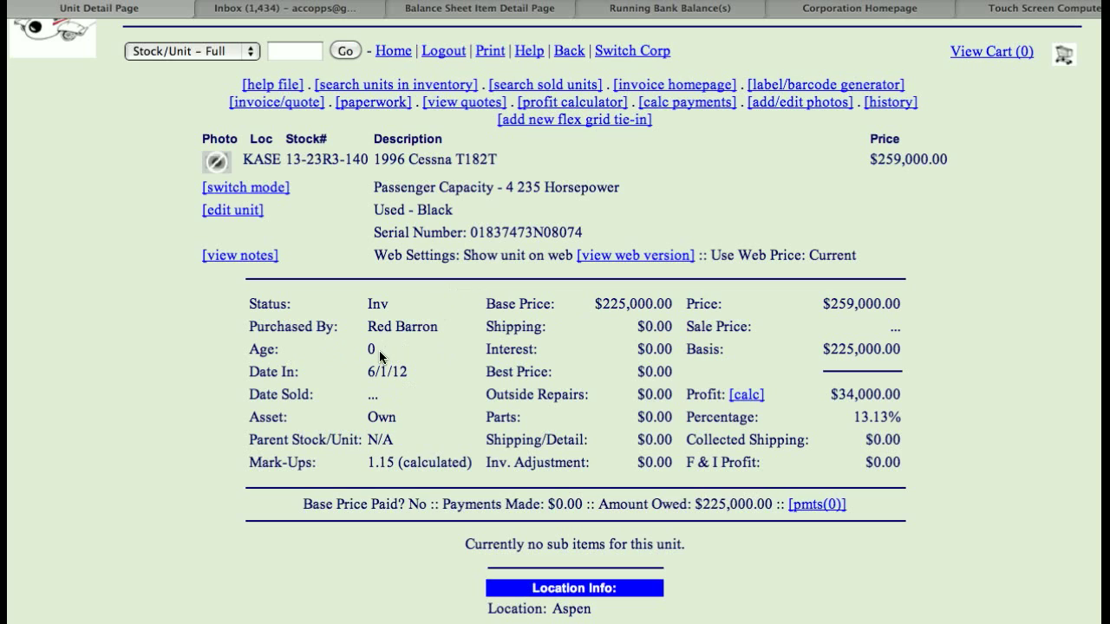
click(309, 163)
drag(309, 163, 332, 163)
drag(593, 302, 678, 306)
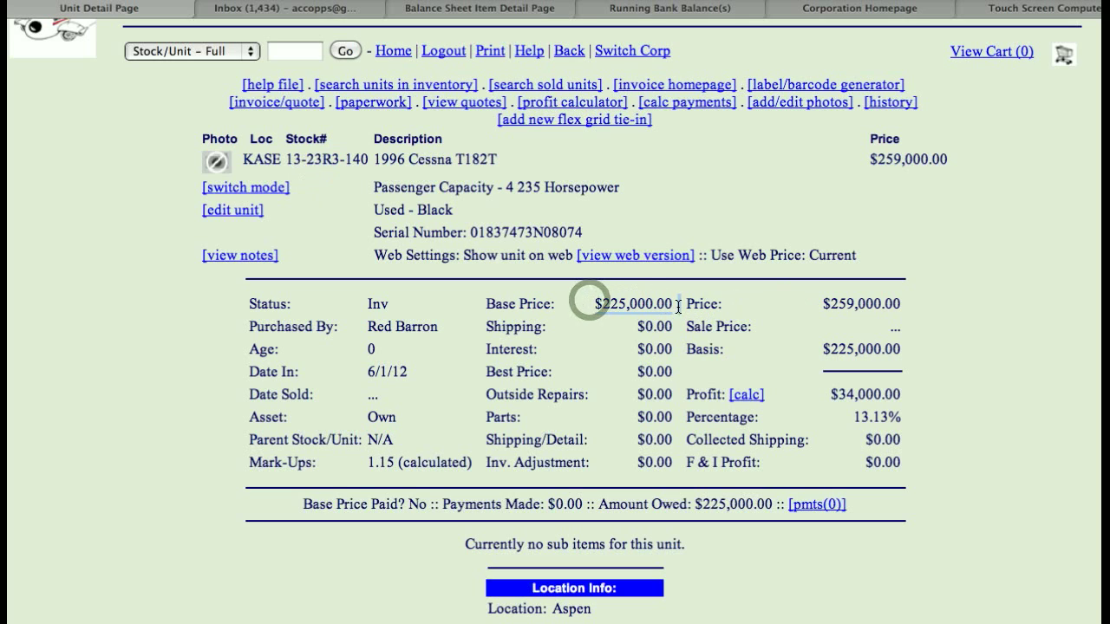
click(826, 398)
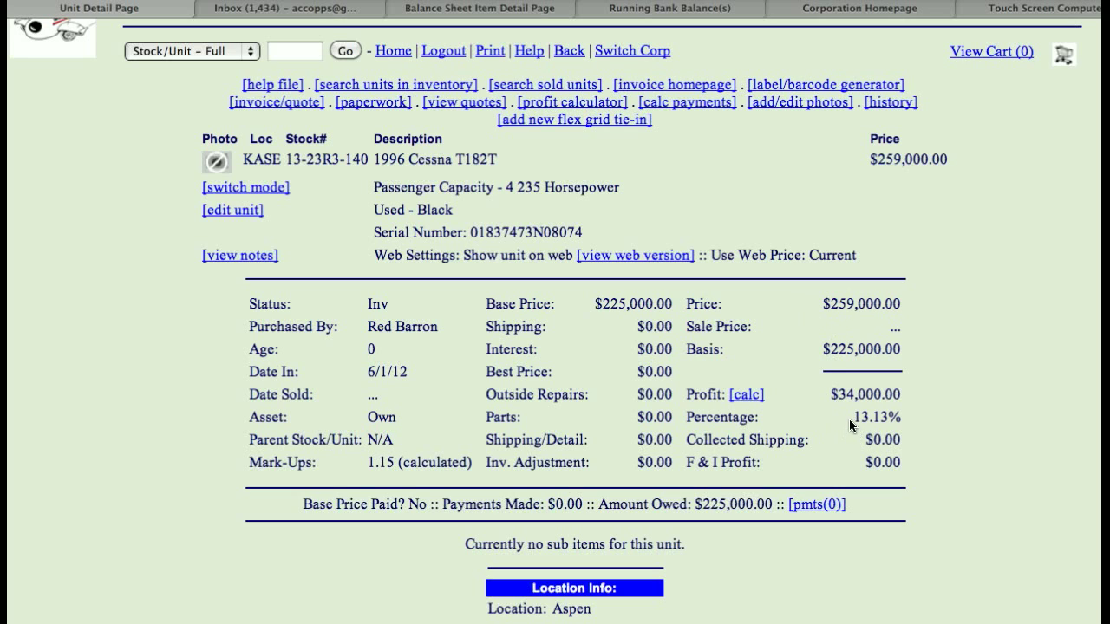
mouse_move(848, 419)
mouse_down()
mouse_move(858, 416)
mouse_move(840, 413)
mouse_up()
double_click(298, 171)
scroll(169, 263, down, 1)
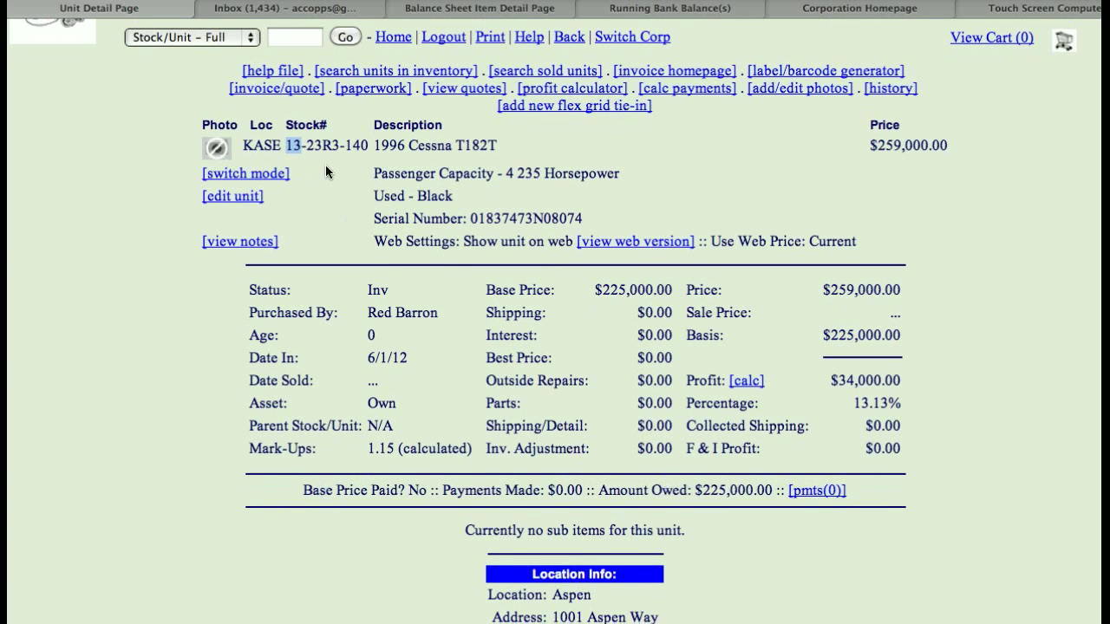
- Open the new Cessna T182T unit for editing and set its color to Black/Silver
click(240, 204)
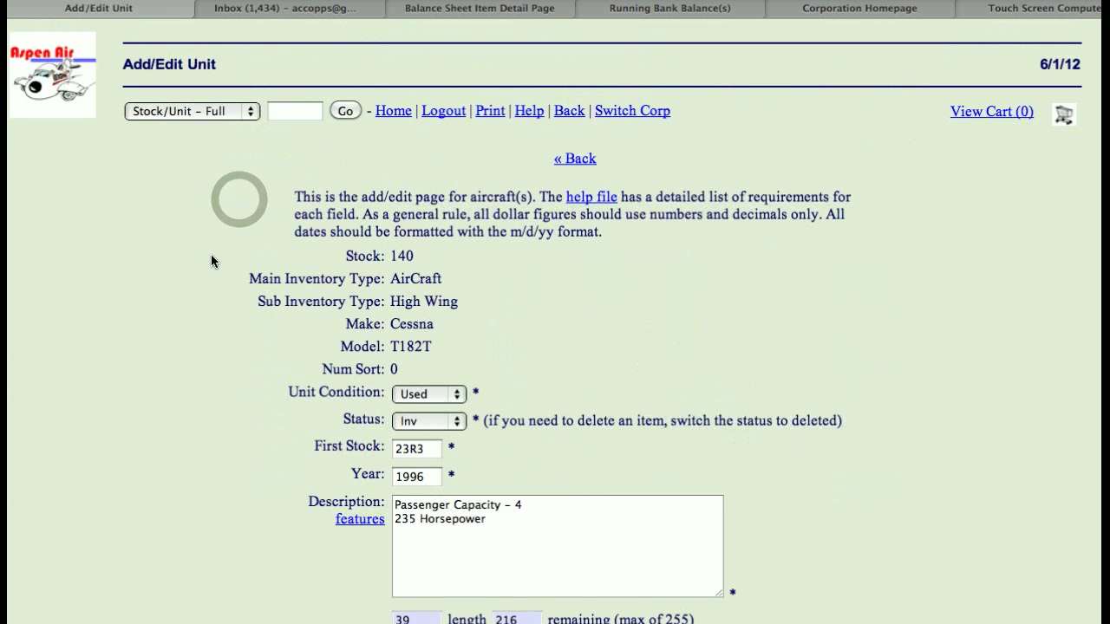
scroll(210, 254, down, 5)
scroll(211, 254, down, 10)
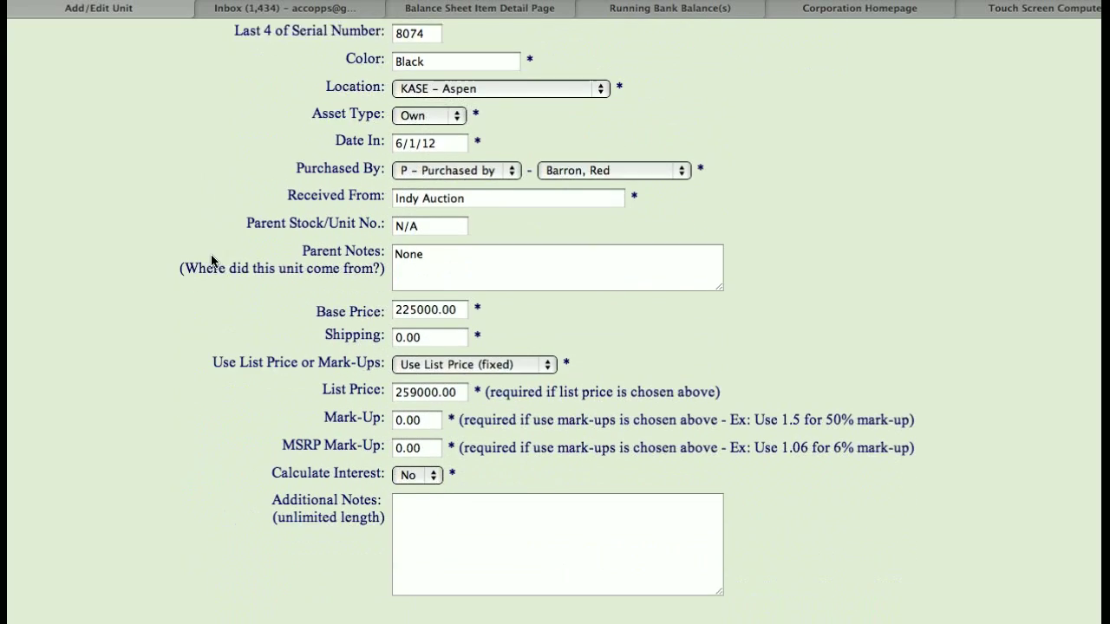
scroll(210, 260, down, 2)
scroll(211, 260, up, 12)
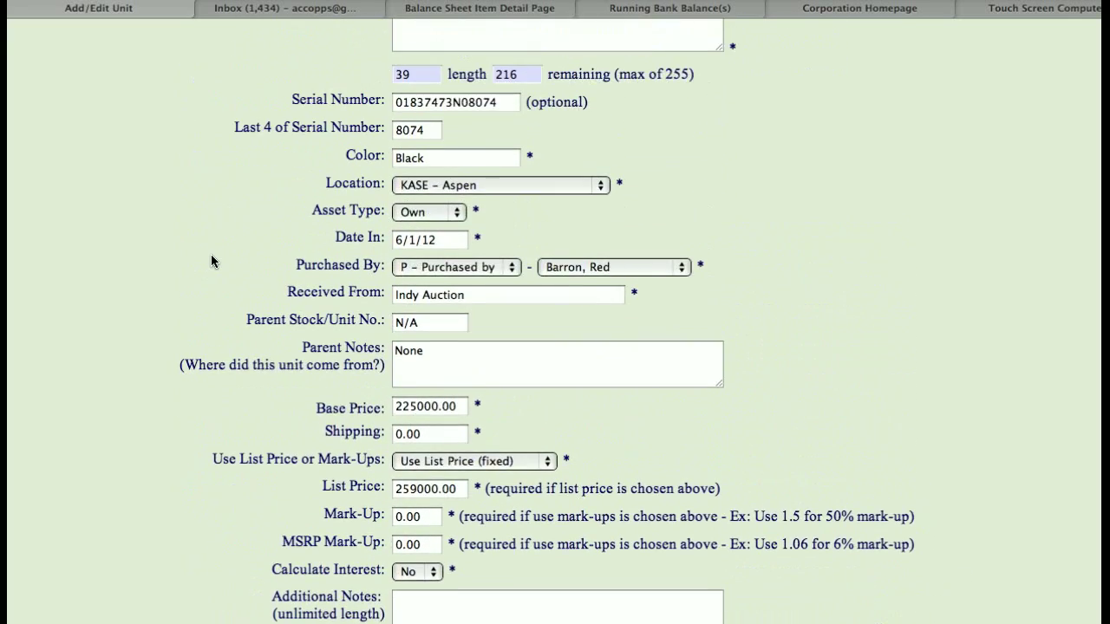
click(438, 387)
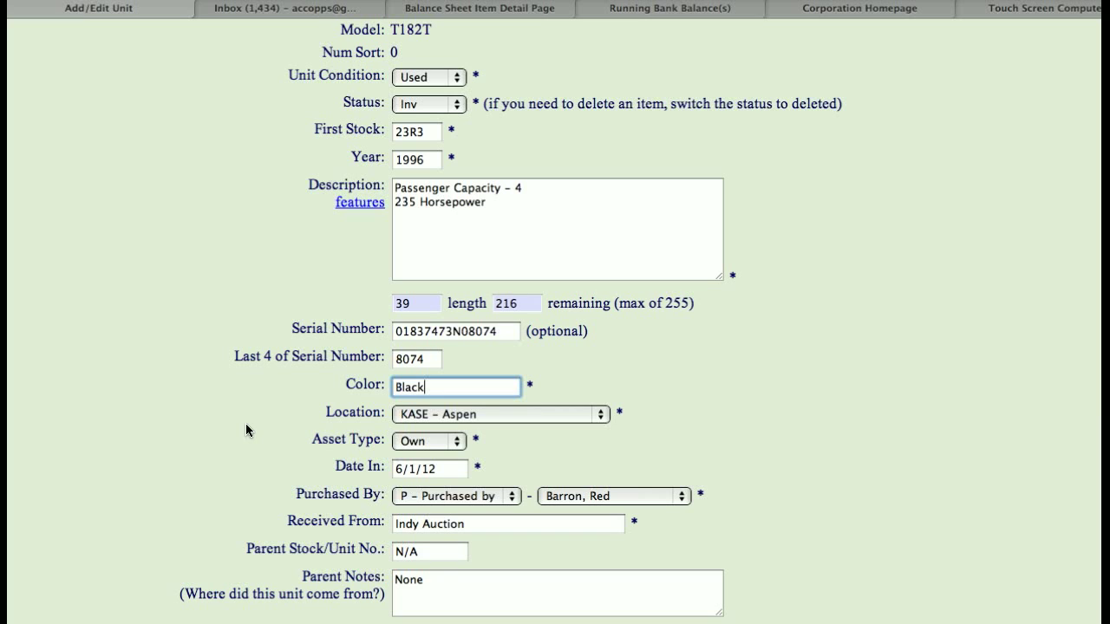
text(/)
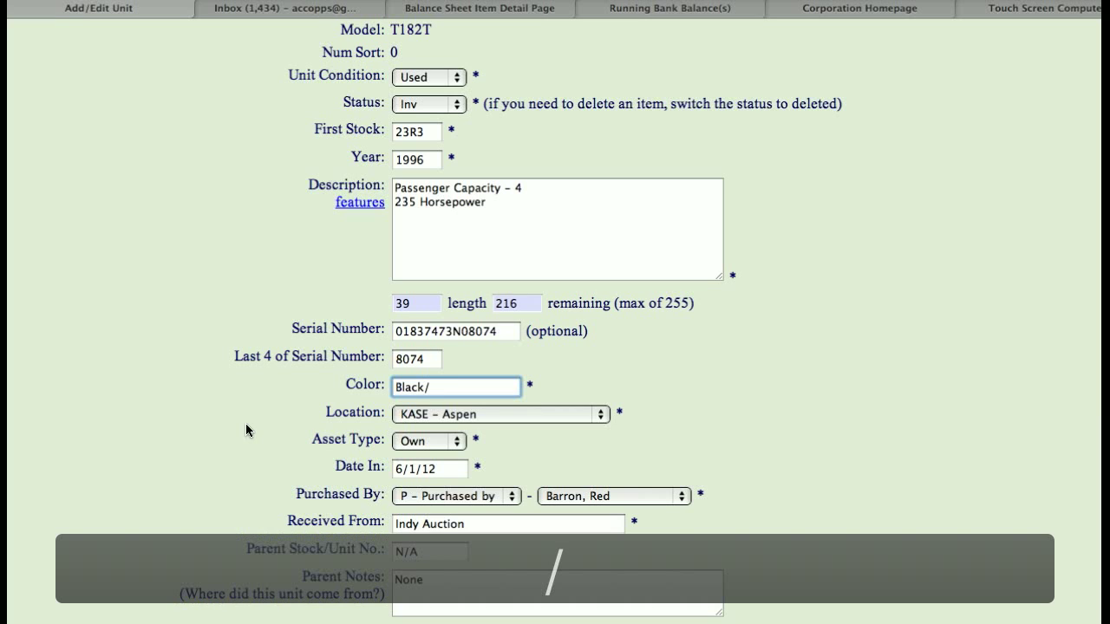
text(Sil)
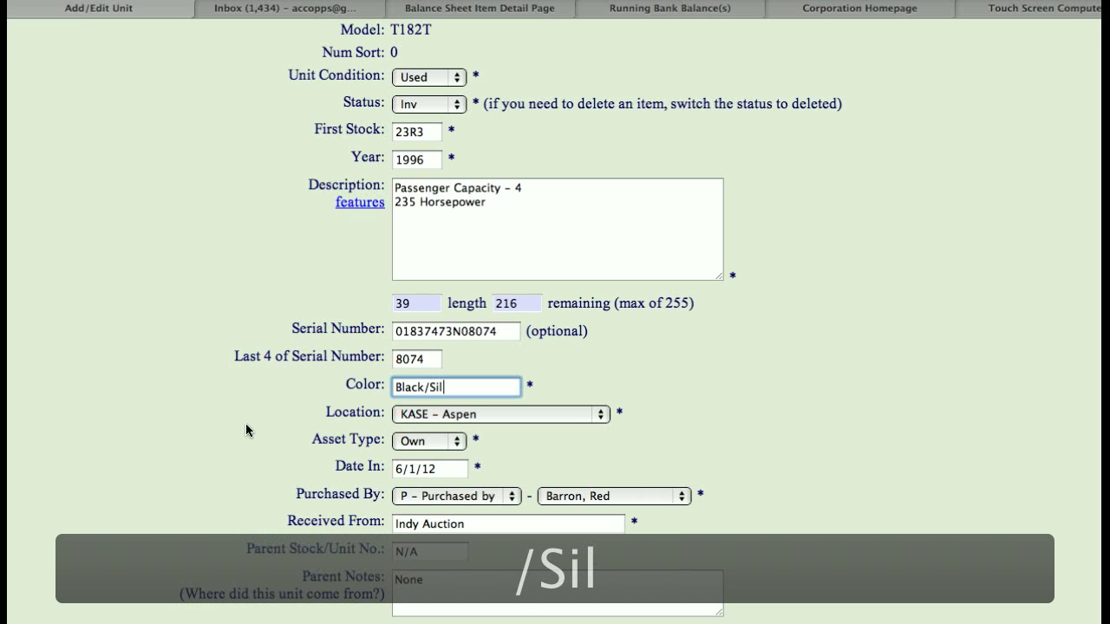
text(ver)
click(211, 367)
- Look over the remaining unit fields, save the edit and return to the unit detail page
scroll(211, 368, down, 1)
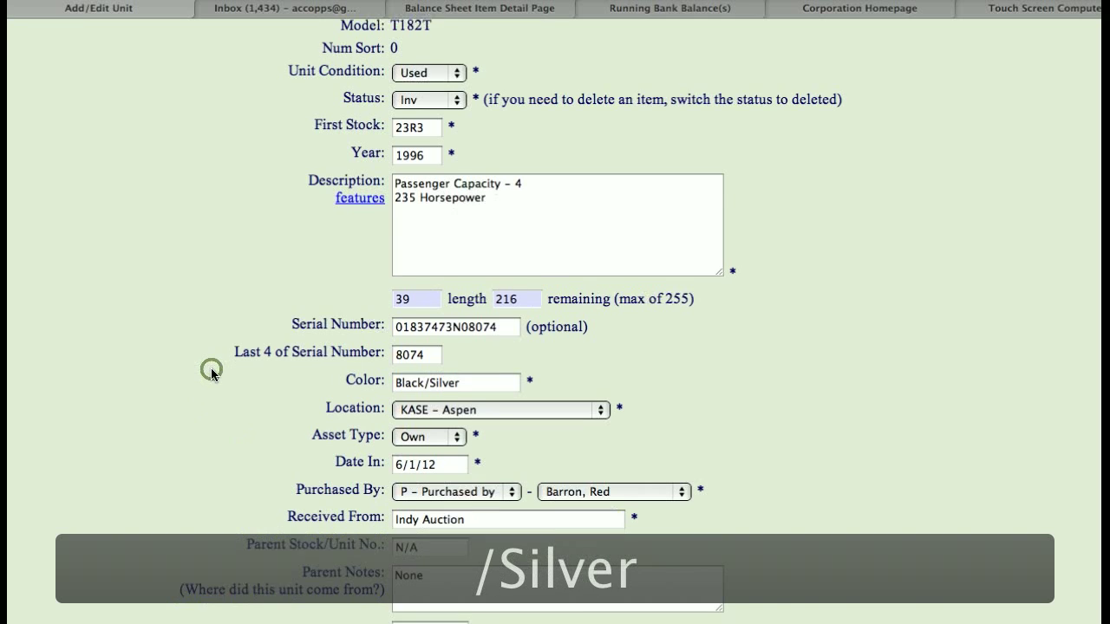
scroll(210, 371, down, 10)
scroll(186, 414, up, 2)
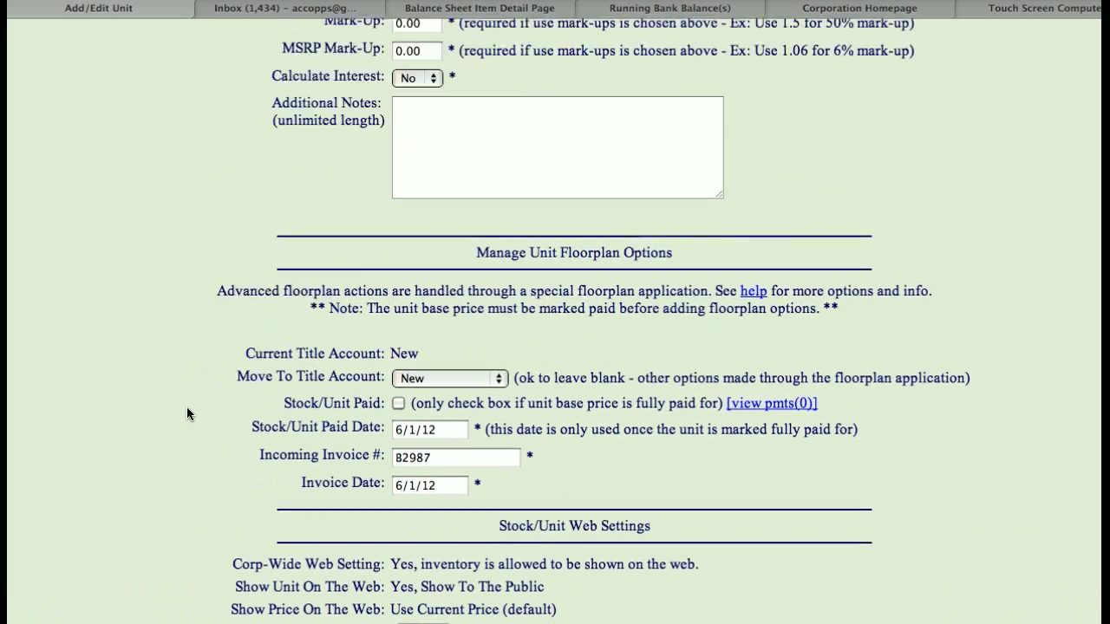
scroll(187, 407, up, 10)
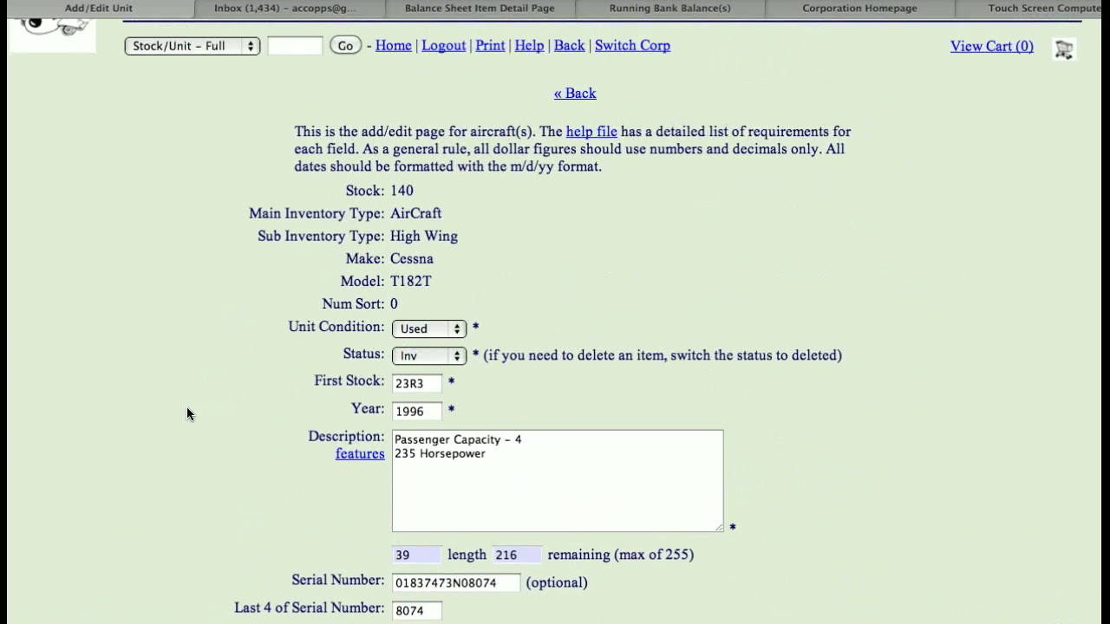
scroll(187, 407, down, 10)
click(413, 513)
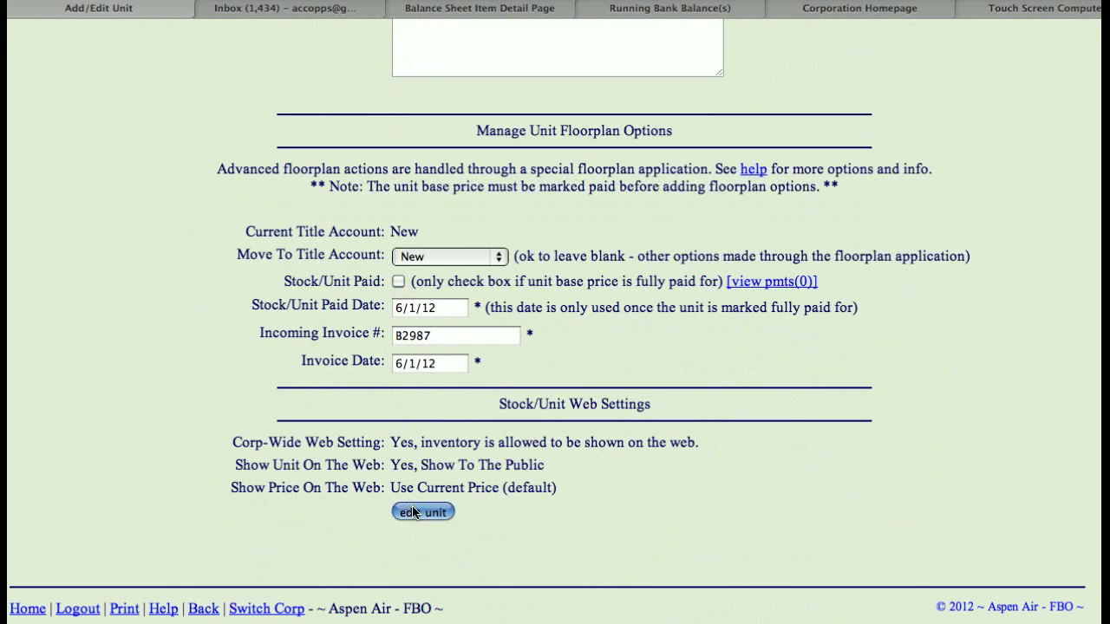
click(519, 231)
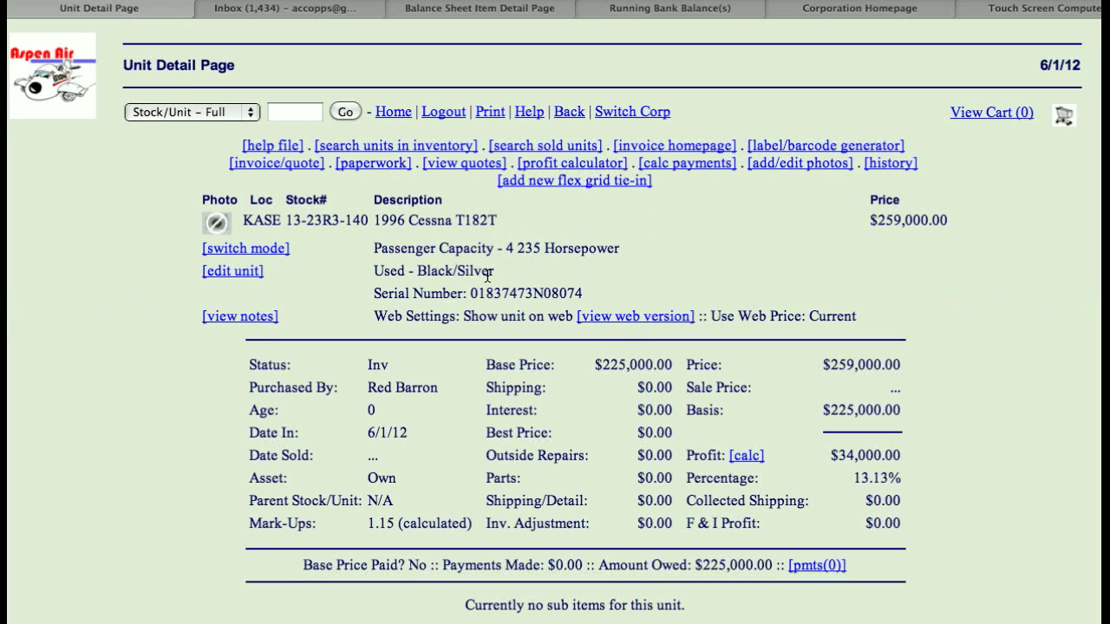
- Highlight the unit's color on the detail page and review its pricing, payment and location information
drag(500, 270, 416, 271)
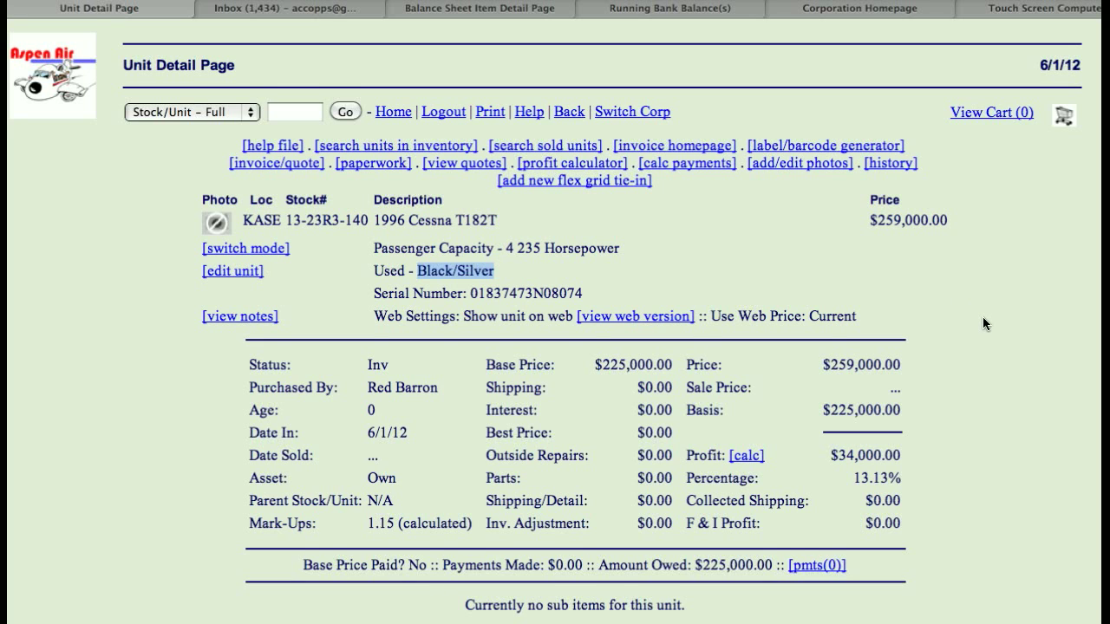
scroll(983, 323, down, 3)
scroll(983, 324, down, 2)
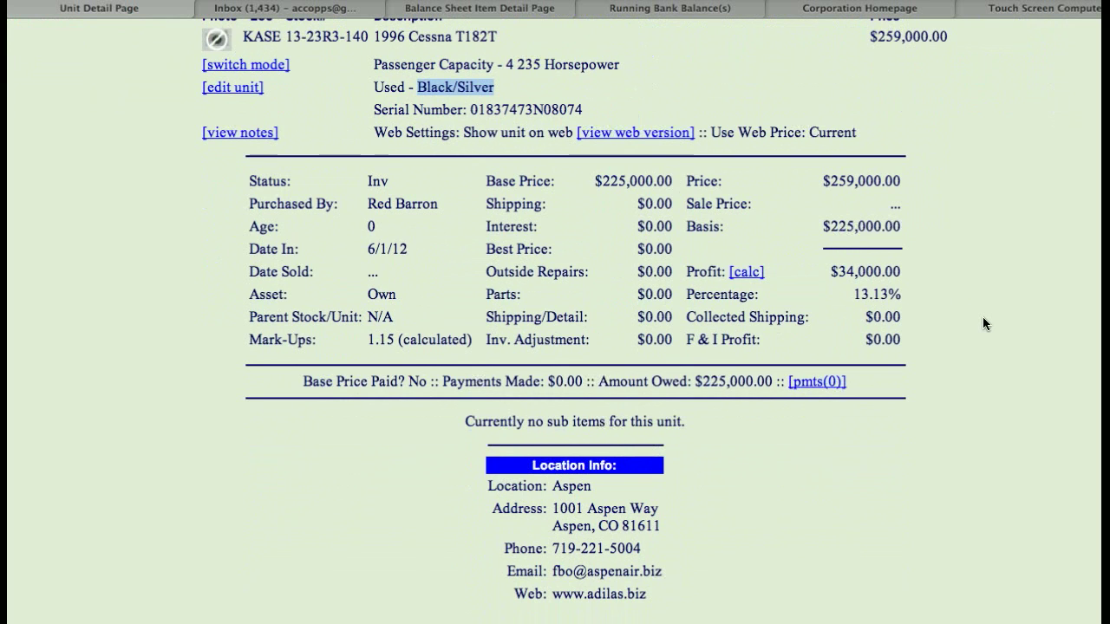
scroll(982, 324, up, 1)
scroll(979, 324, down, 1)
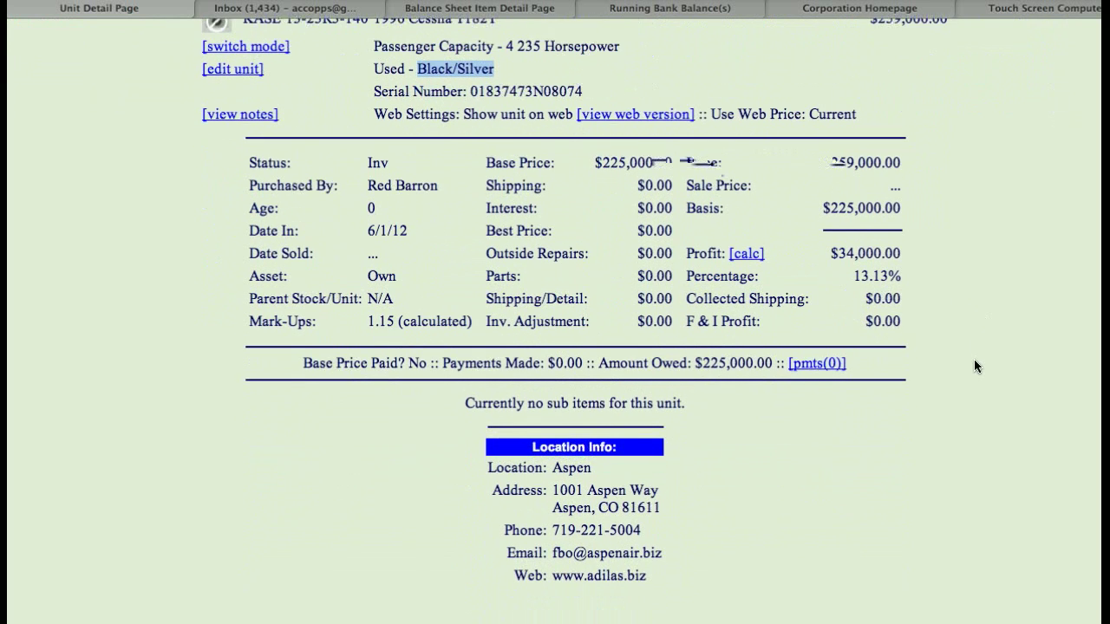
scroll(969, 368, up, 3)
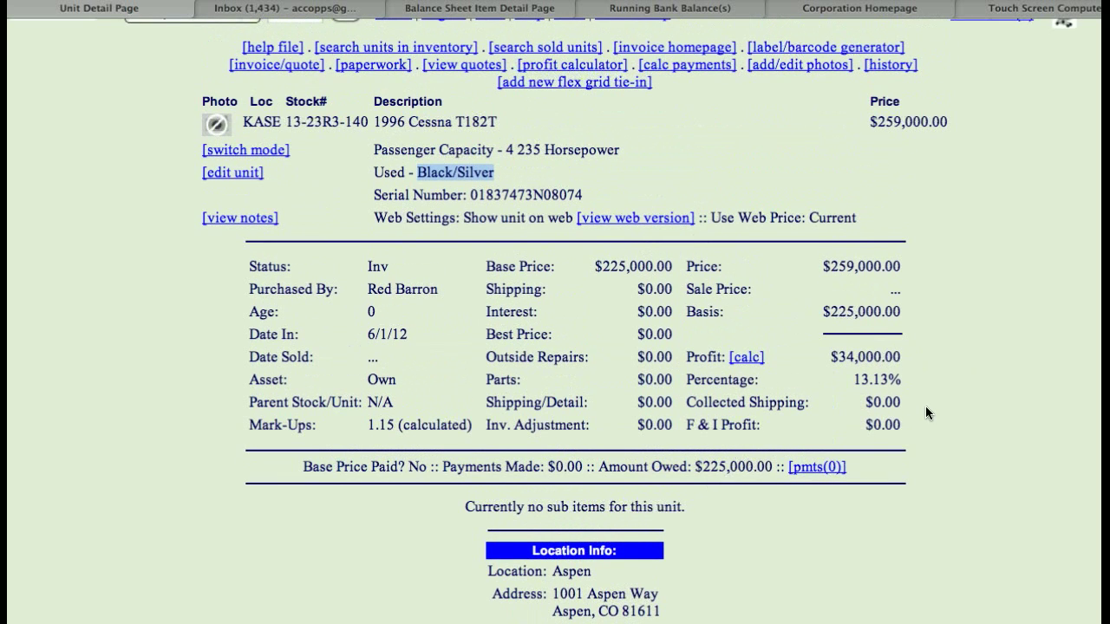
scroll(977, 318, up, 3)
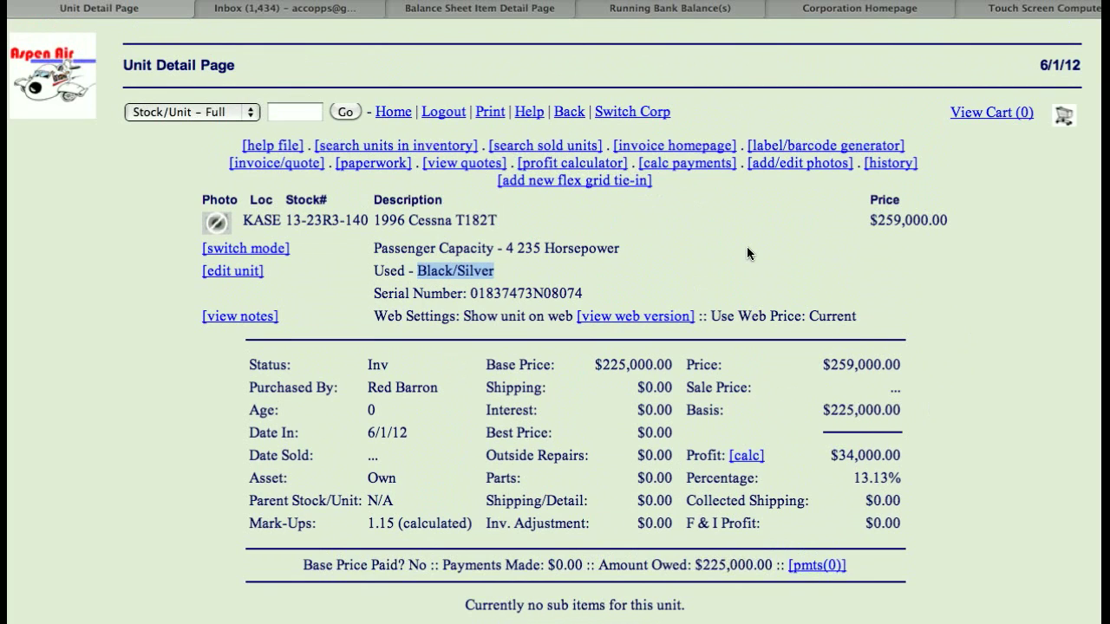
- Return to the home switchboard, enter new in the Stock/Unit - Full quick search, and choose Add Stock/Unit To Inventory as the system asset action
click(60, 95)
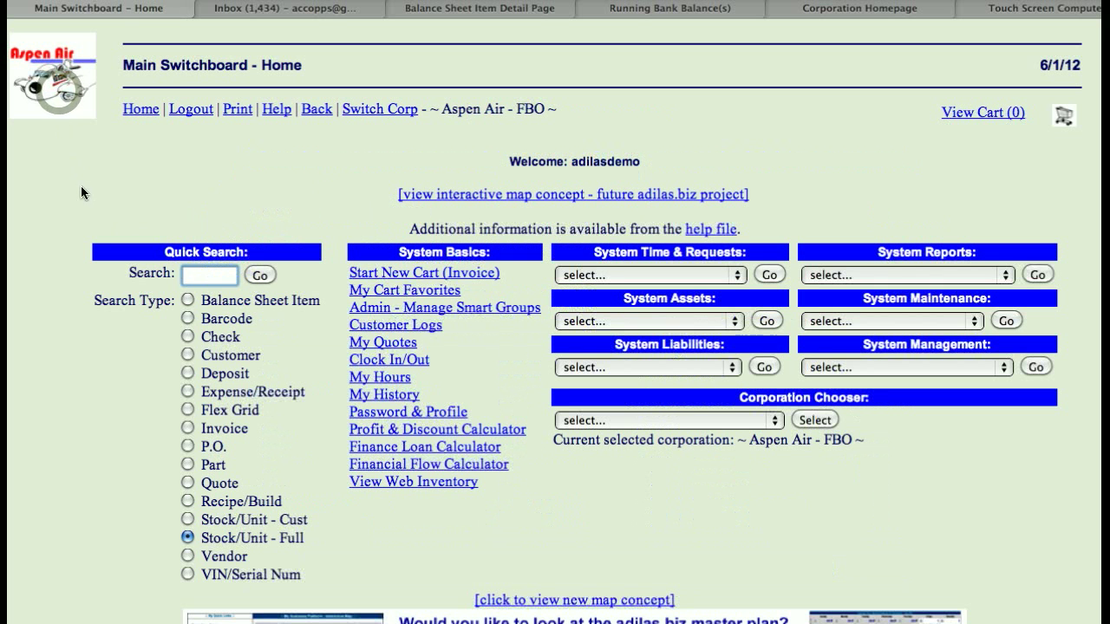
text(new)
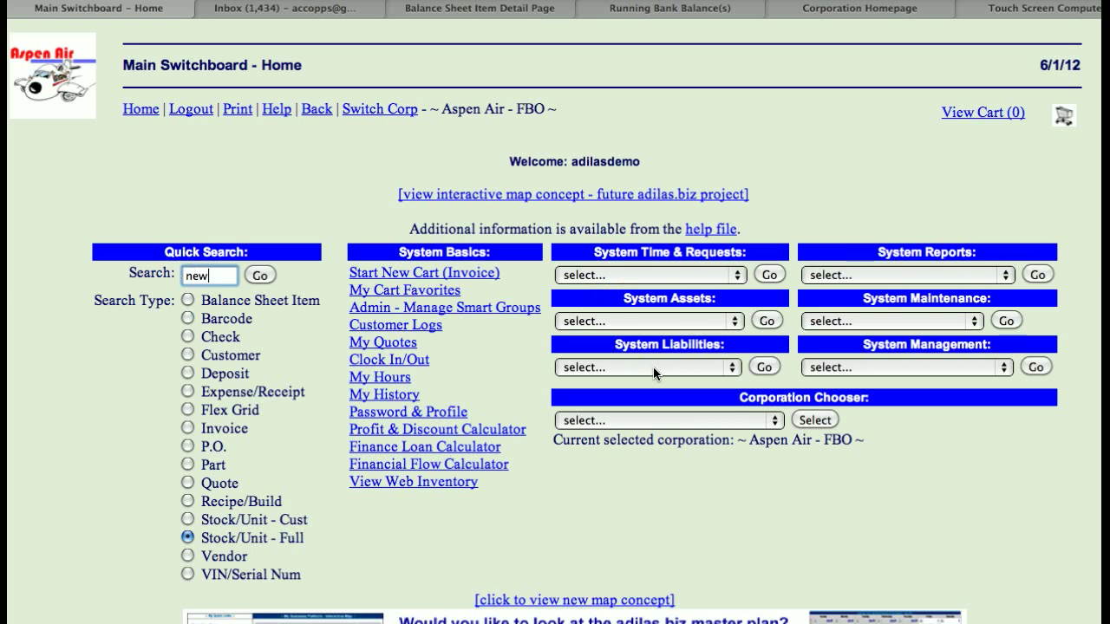
click(677, 320)
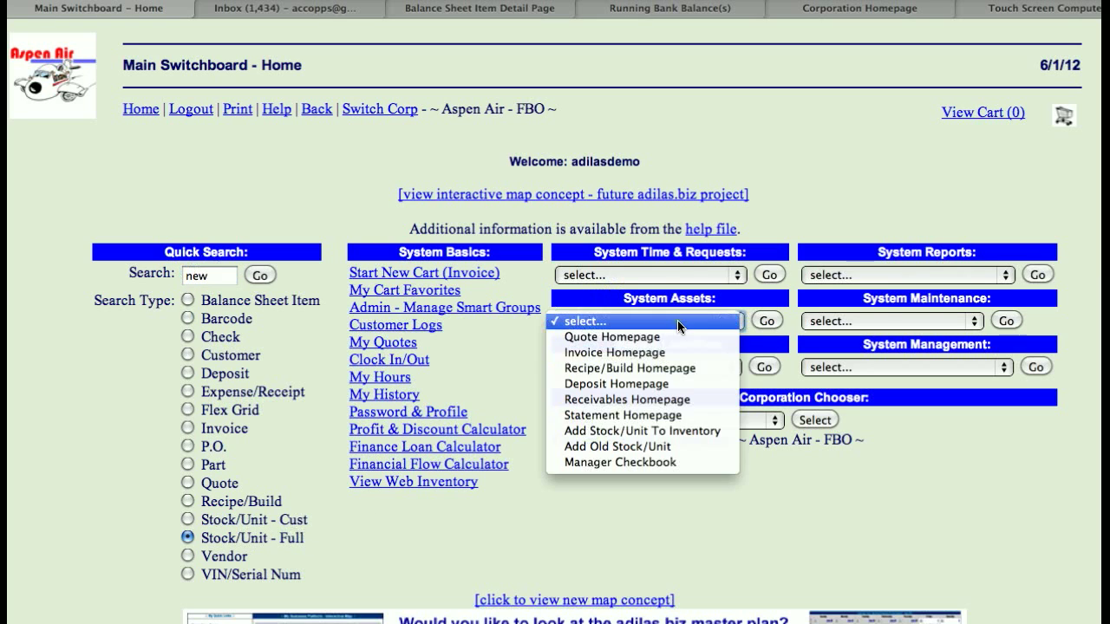
click(662, 431)
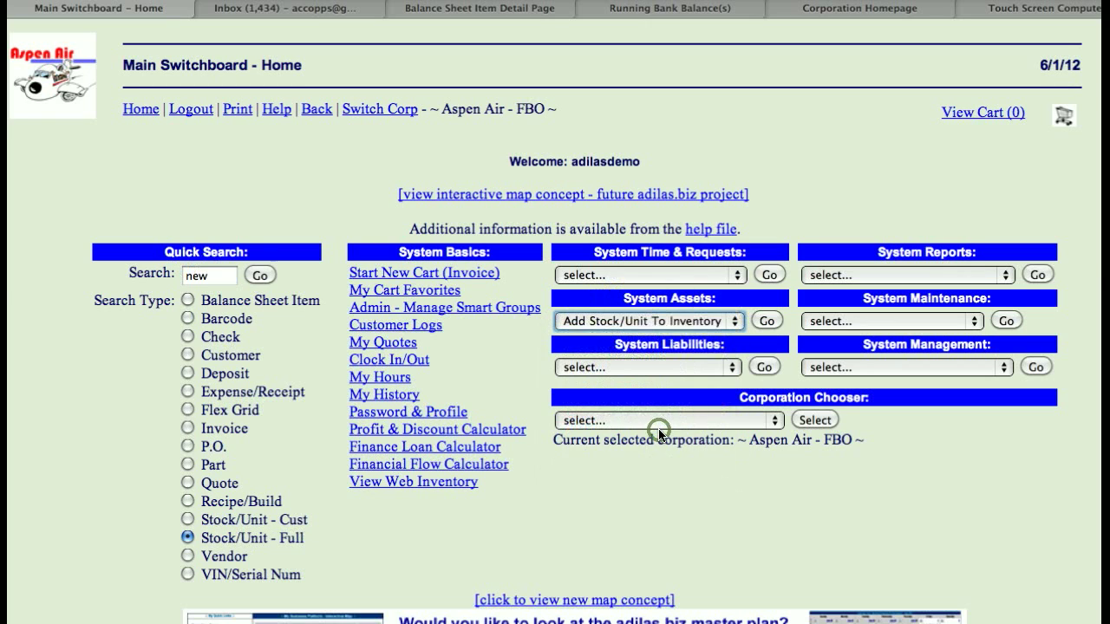